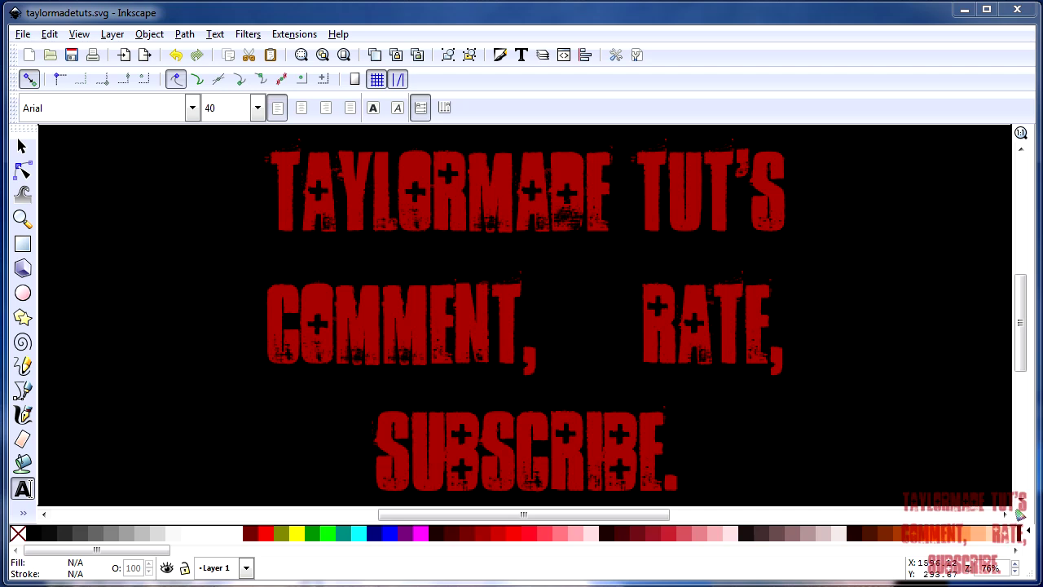
Step: Minimize the Inkscape subscribe card and open the saved message screenshot from the desktop
{"action": "left_click", "coordinate": [964, 10]}
{"action": "double_click", "coordinate": [450, 273]}
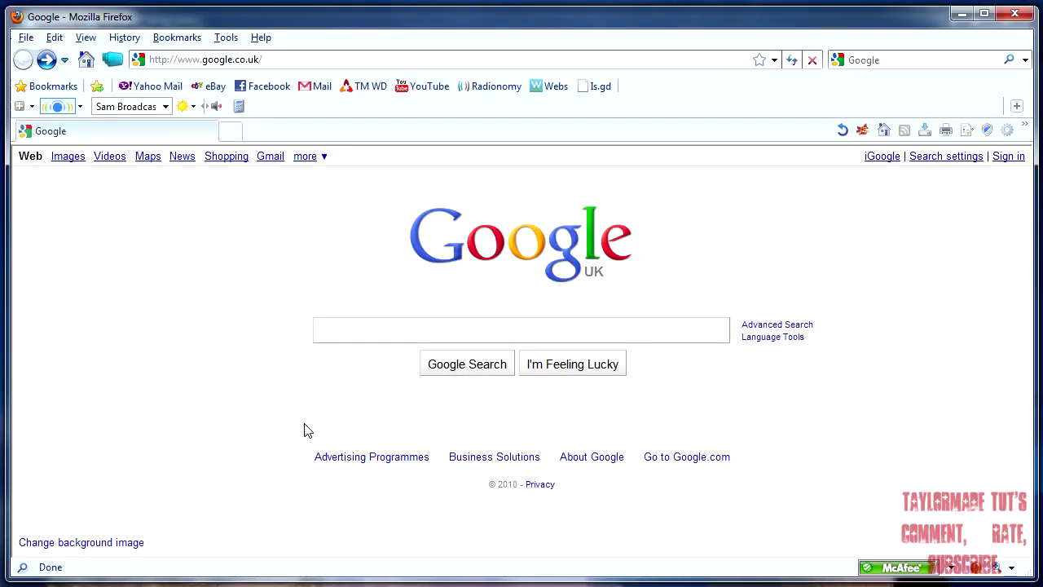
Step: Search Google for 'sam broadcaster 4' and open the SpacialAudio SAM Broadcaster result
{"action": "type", "text": "Sam Brad"}
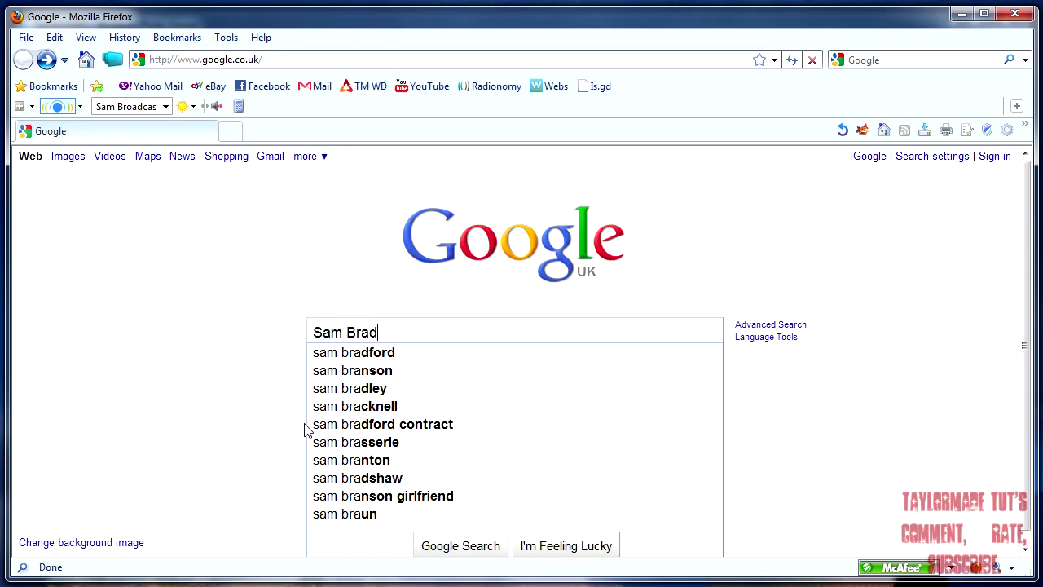
{"action": "key", "text": "BackSpace"}
{"action": "key", "text": "BackSpace"}
{"action": "type", "text": "oadca"}
{"action": "key", "text": "Down"}
{"action": "key", "text": "Down"}
{"action": "key", "text": "Down"}
{"action": "key", "text": "Down"}
{"action": "key", "text": "Down"}
{"action": "key", "text": "Down"}
{"action": "key", "text": "Return"}
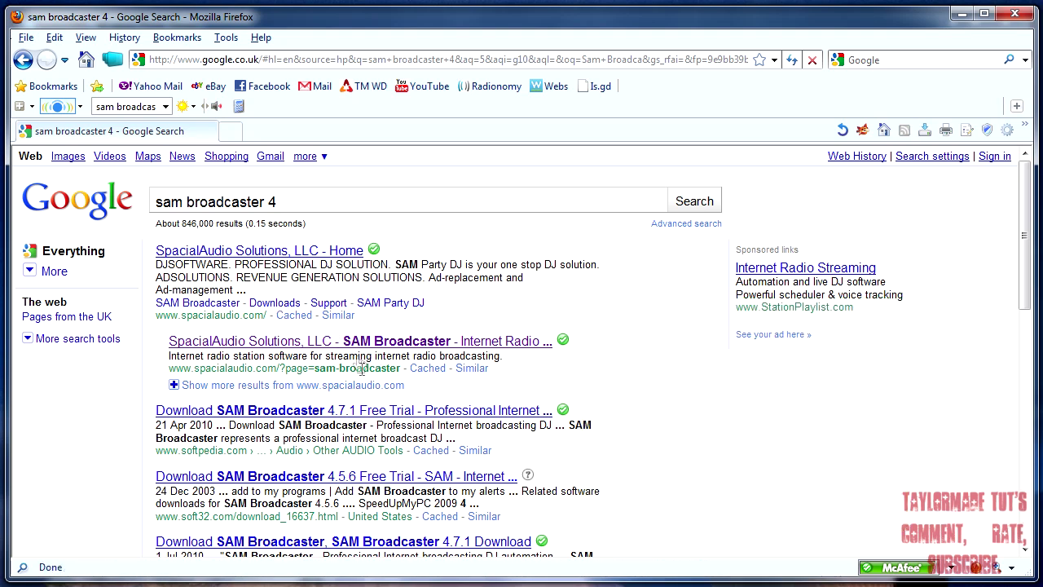
{"action": "left_click", "coordinate": [376, 342]}
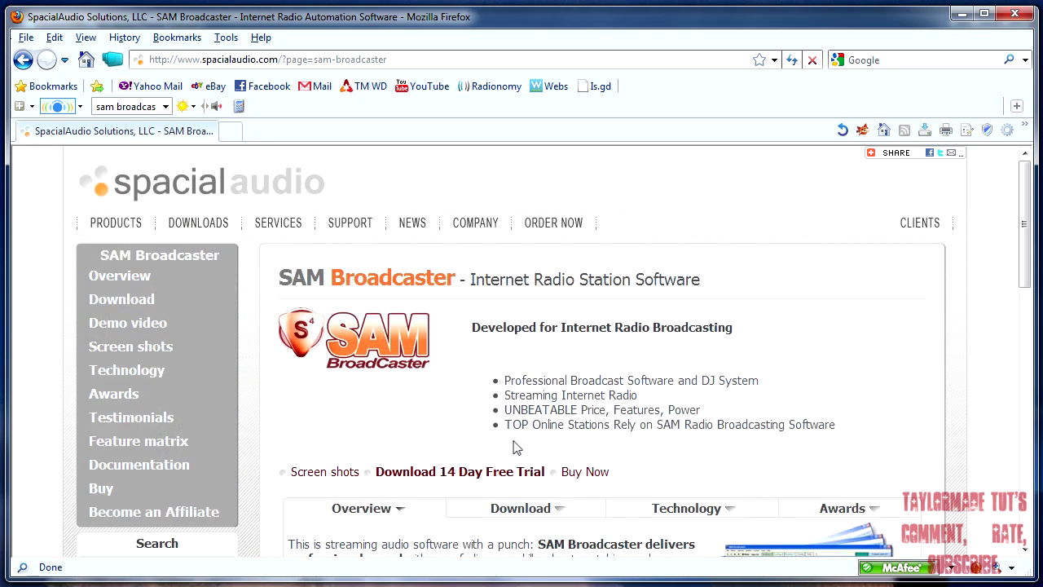
Step: Check the $279.00 price on the Buy Now page, go back, and minimize Firefox
{"action": "scroll", "coordinate": [436, 342], "scroll_direction": "down", "scroll_amount": 2}
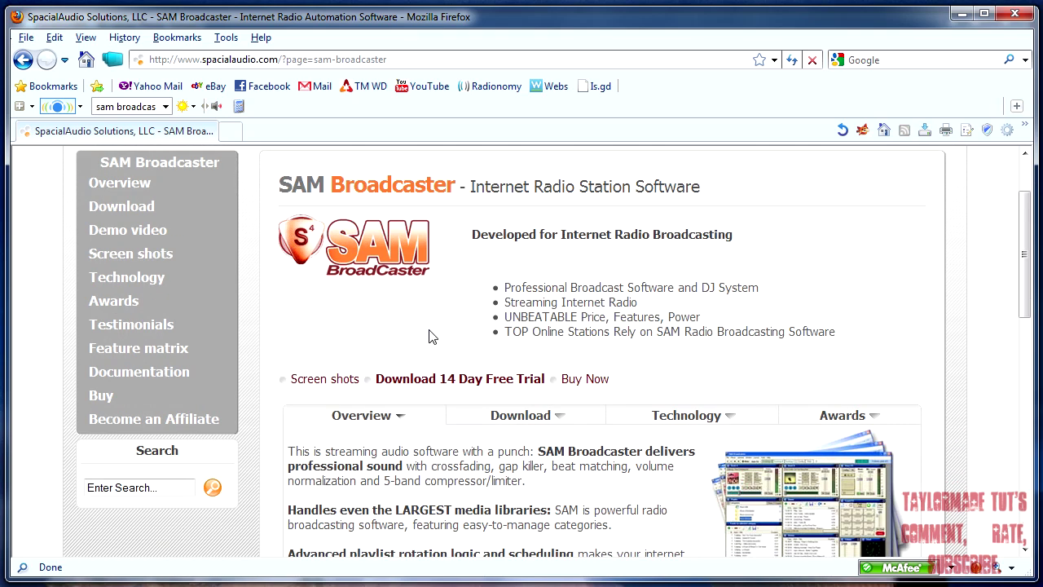
{"action": "left_click", "coordinate": [587, 381]}
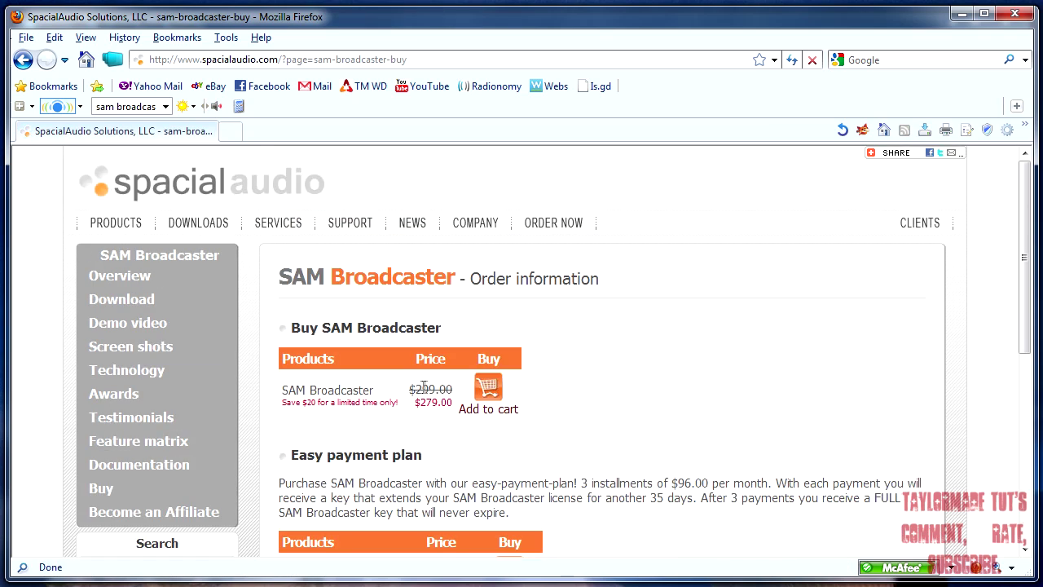
{"action": "left_click_drag", "start_coordinate": [414, 402], "coordinate": [453, 397]}
{"action": "left_click", "coordinate": [417, 435]}
{"action": "left_click", "coordinate": [23, 61]}
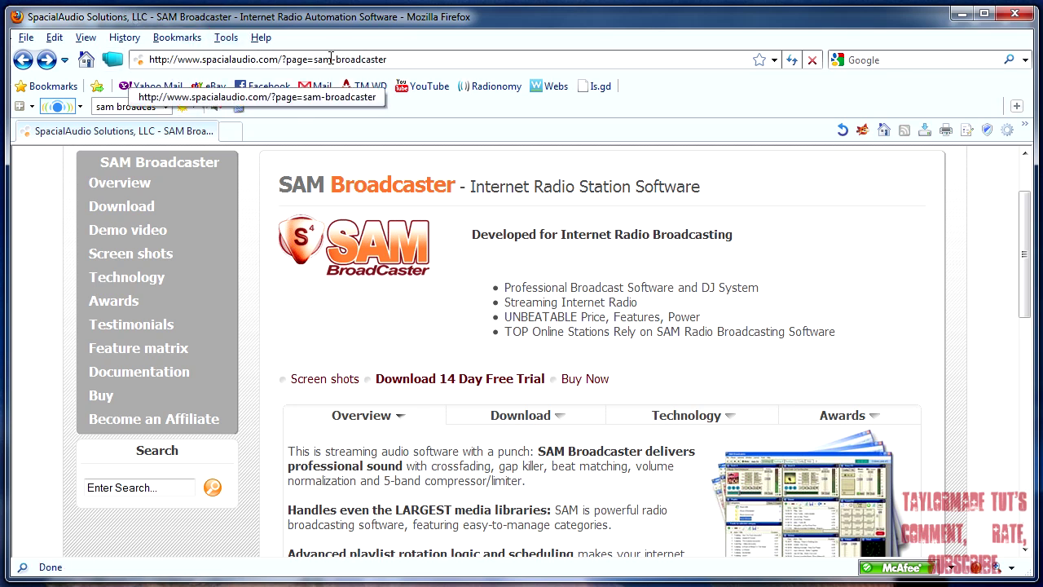
{"action": "left_click", "coordinate": [962, 18]}
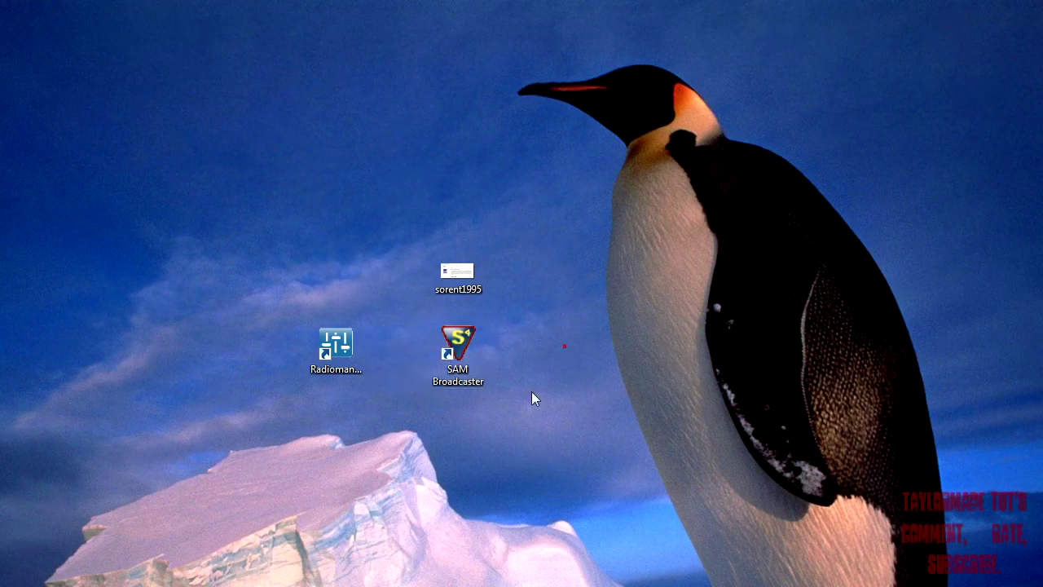
Step: Move the SAM Broadcaster shortcut beside the other shortcut and launch it with Open
{"action": "mouse_move", "coordinate": [526, 403]}
{"action": "left_mouse_down"}
{"action": "mouse_move", "coordinate": [410, 314]}
{"action": "mouse_move", "coordinate": [519, 400]}
{"action": "left_mouse_up"}
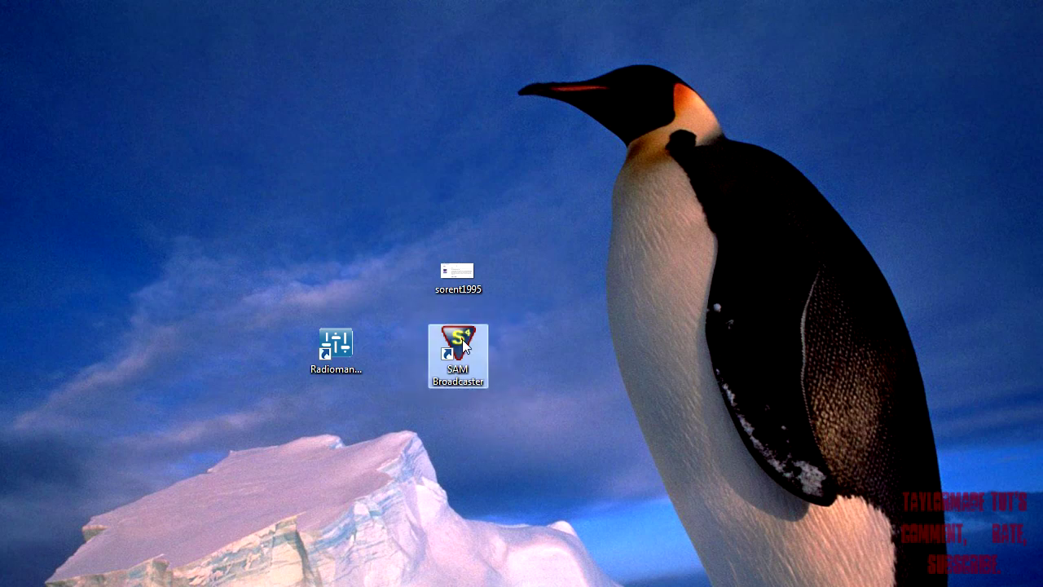
{"action": "left_click_drag", "start_coordinate": [471, 346], "coordinate": [410, 346]}
{"action": "right_click", "coordinate": [398, 344]}
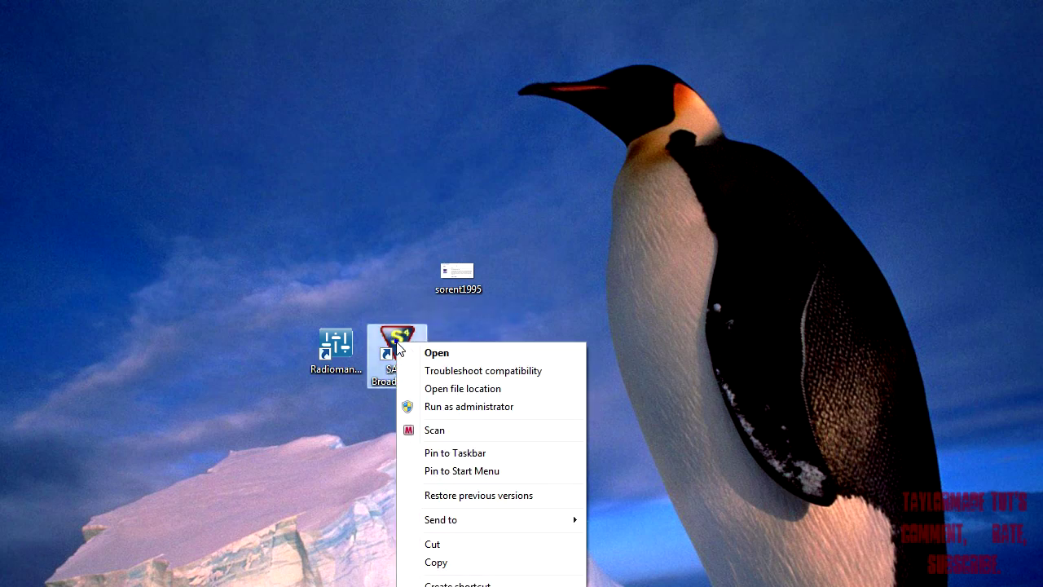
{"action": "left_click", "coordinate": [436, 355]}
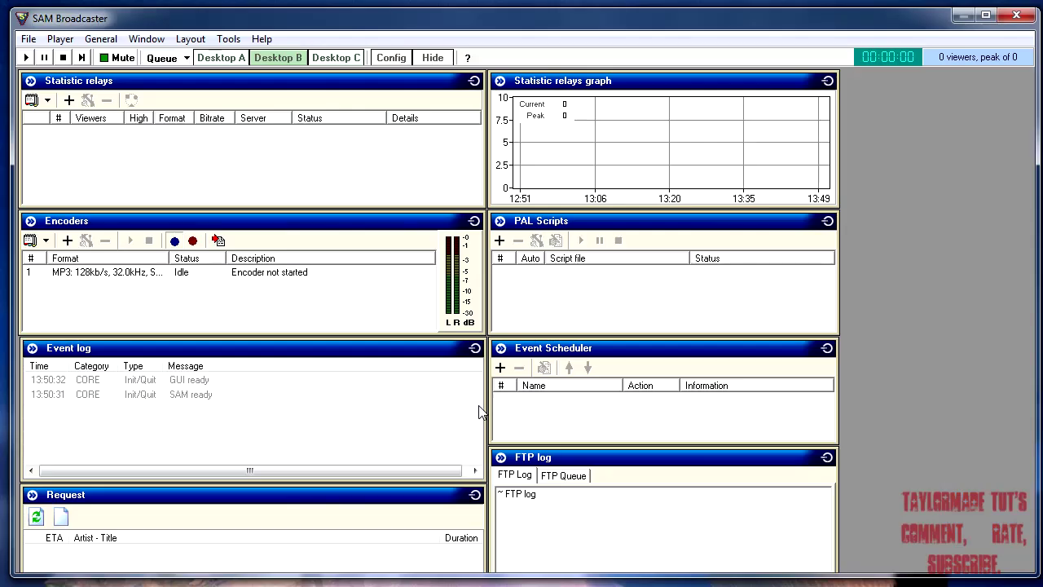
Step: View the Desktop A layout, switch back to Desktop B, and add a new encoder
{"action": "left_click", "coordinate": [220, 57]}
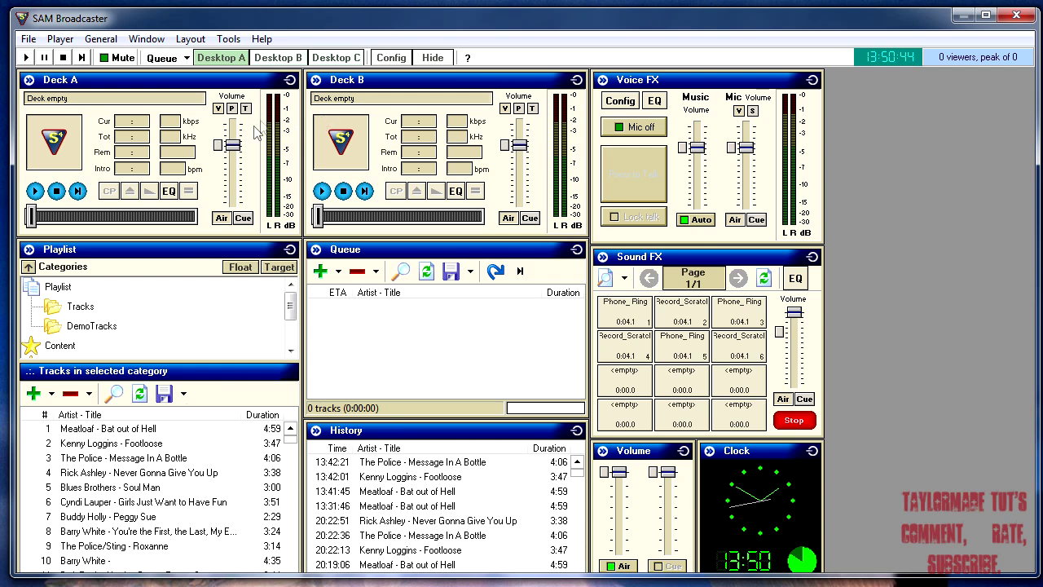
{"action": "left_click", "coordinate": [275, 62]}
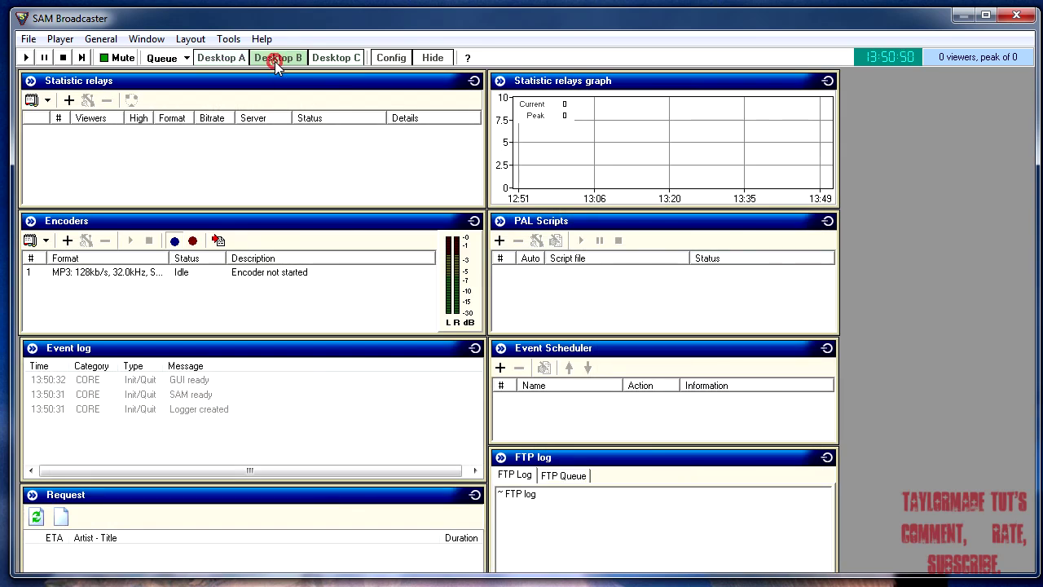
{"action": "left_click", "coordinate": [67, 241]}
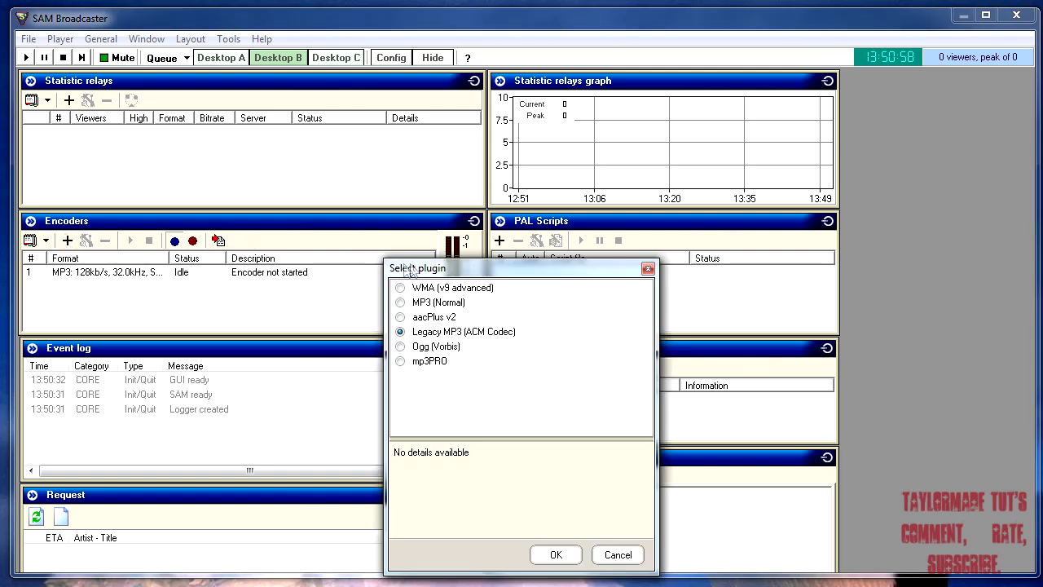
Step: Move the Select plugin dialog higher and pick MP3 (Normal)
{"action": "left_click_drag", "start_coordinate": [404, 266], "coordinate": [405, 176]}
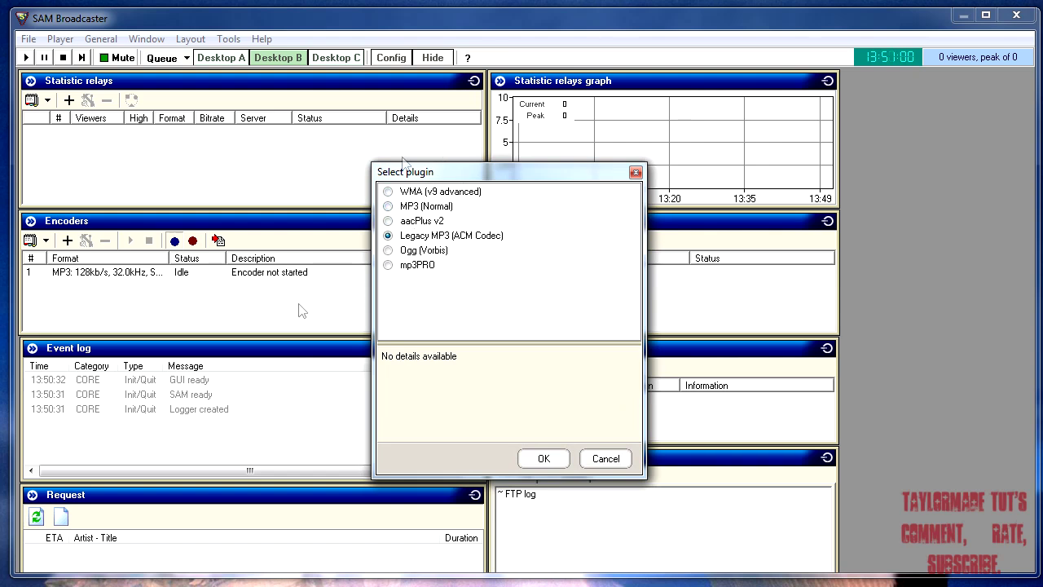
{"action": "left_click", "coordinate": [409, 209]}
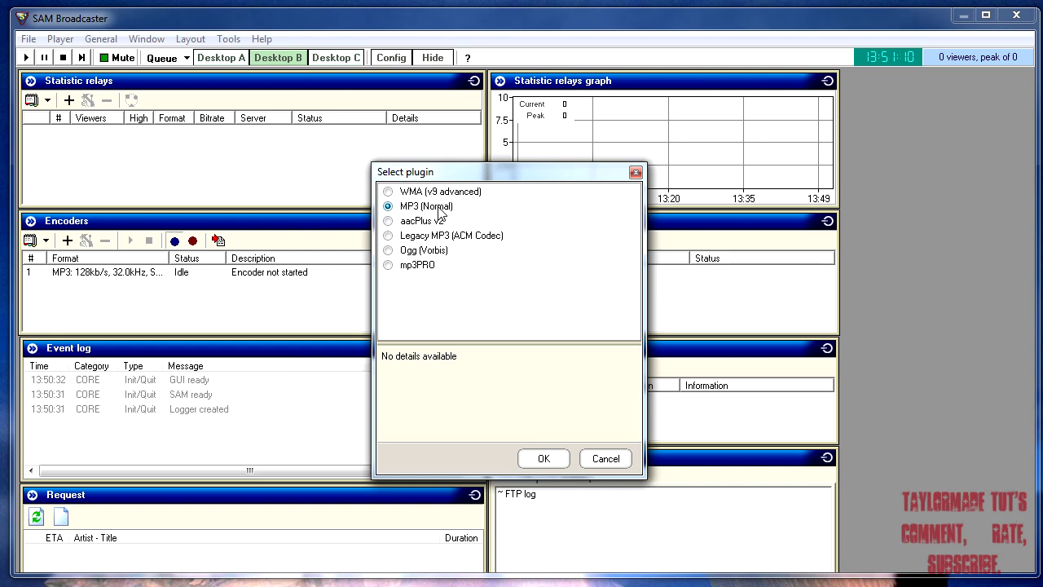
Step: Confirm MP3 (Normal) and set the encoder quality to High Quality
{"action": "left_click", "coordinate": [546, 459]}
{"action": "left_click_drag", "start_coordinate": [475, 245], "coordinate": [473, 132]}
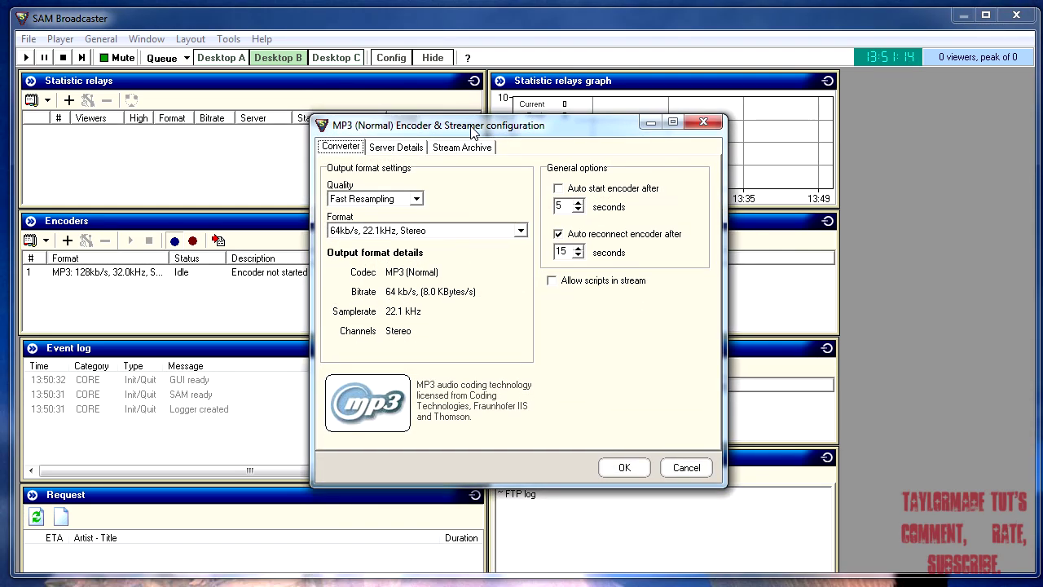
{"action": "left_click", "coordinate": [374, 200]}
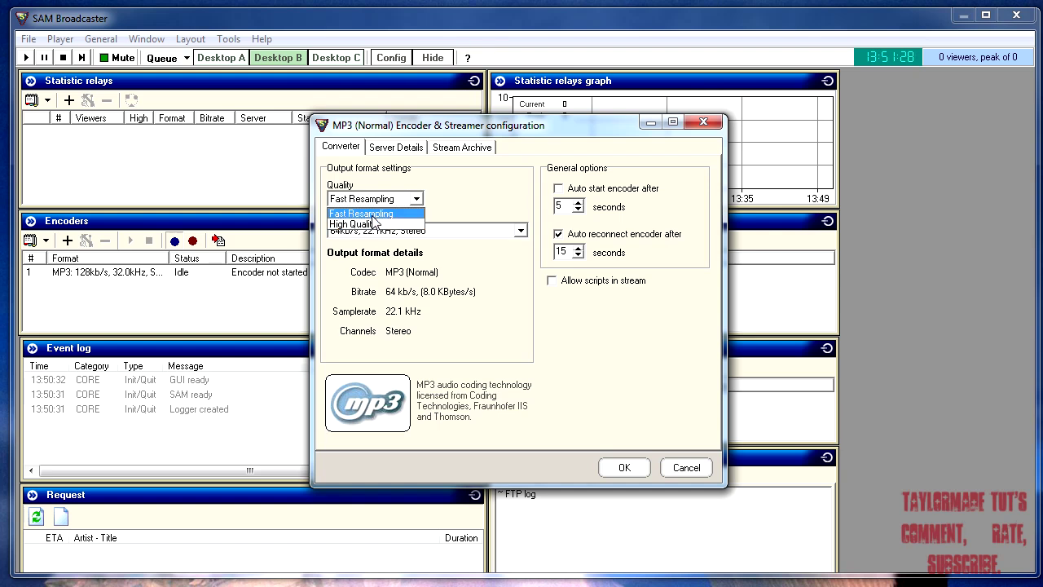
{"action": "left_click", "coordinate": [372, 216]}
{"action": "left_click", "coordinate": [415, 199]}
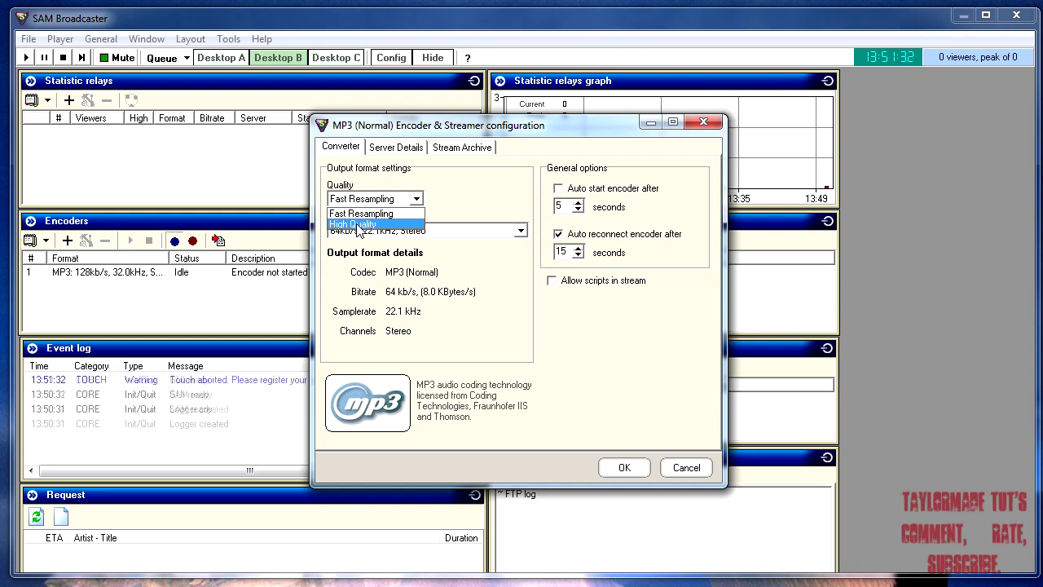
{"action": "left_click", "coordinate": [356, 225]}
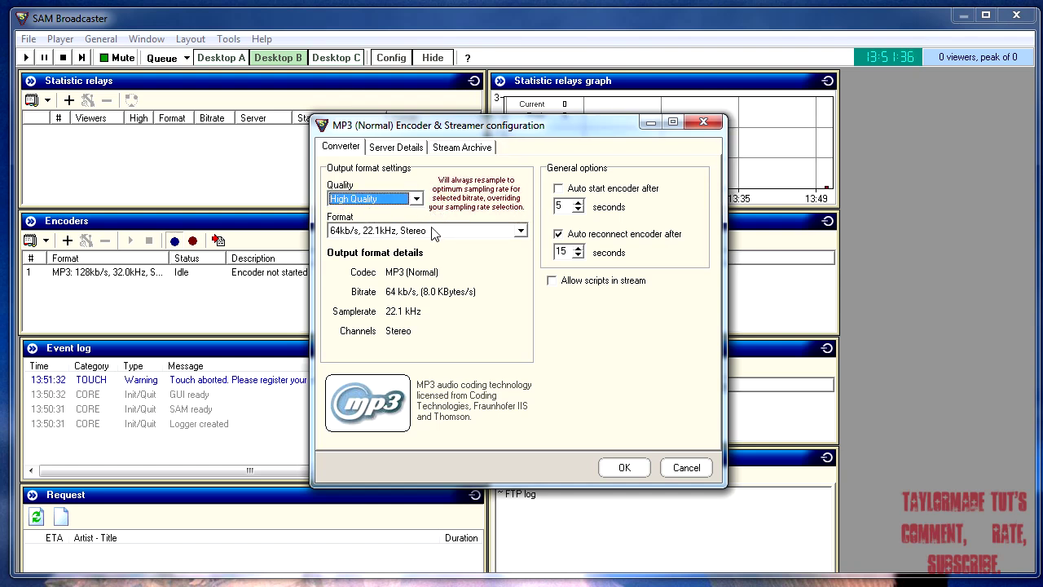
Step: Choose 128kb/s, 44.1kHz, Stereo from the encoder's Format list
{"action": "left_click", "coordinate": [430, 233]}
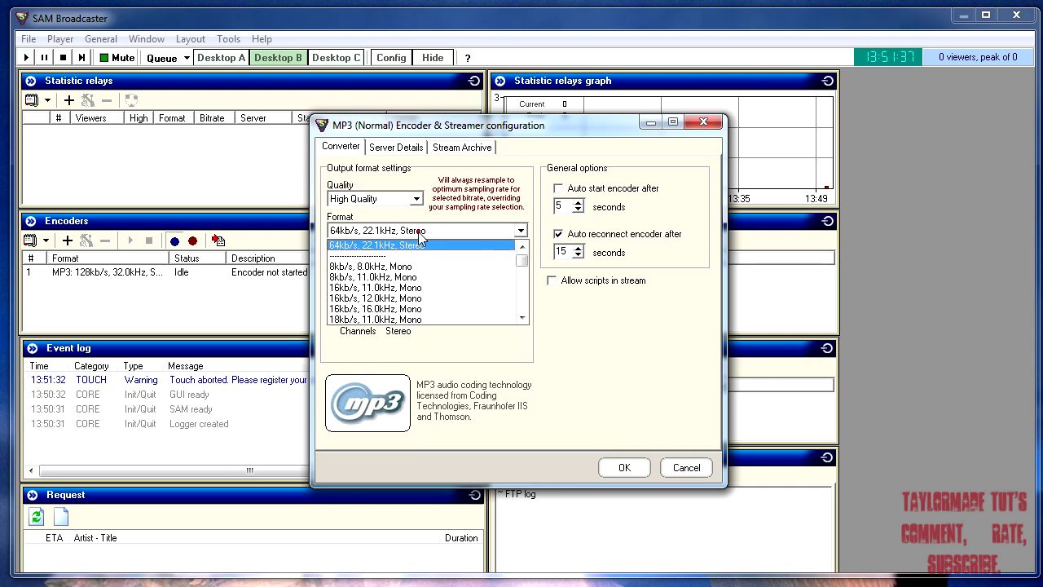
{"action": "left_click", "coordinate": [361, 232]}
{"action": "left_click", "coordinate": [461, 230]}
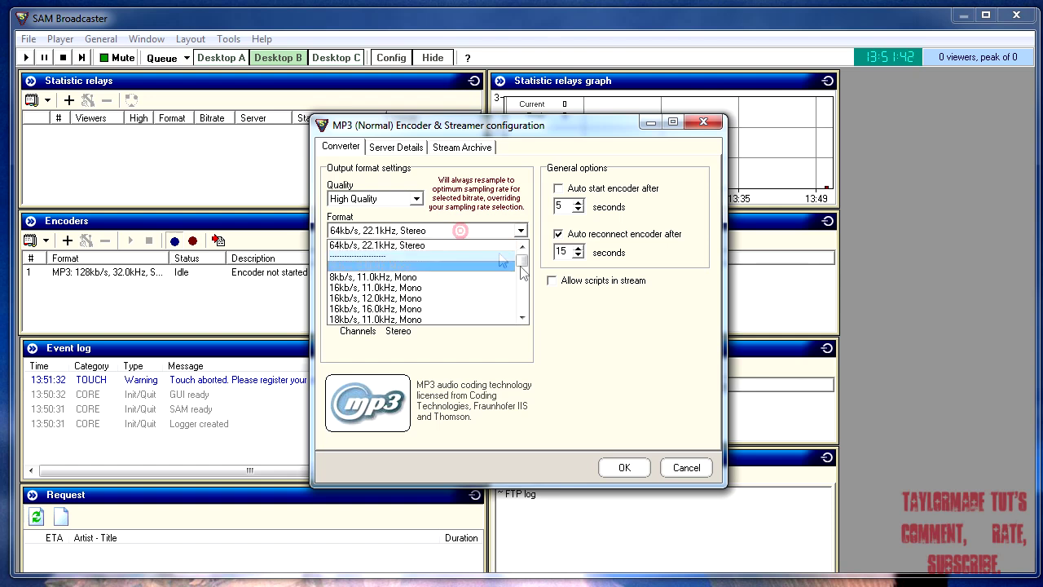
{"action": "left_click_drag", "start_coordinate": [522, 269], "coordinate": [522, 305]}
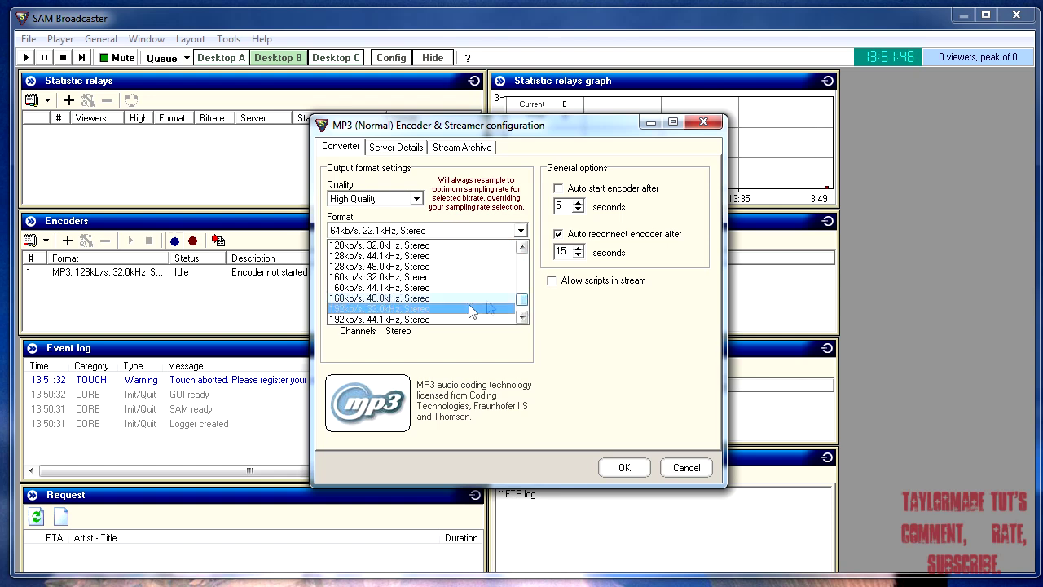
{"action": "left_click", "coordinate": [387, 255]}
{"action": "left_click", "coordinate": [420, 231]}
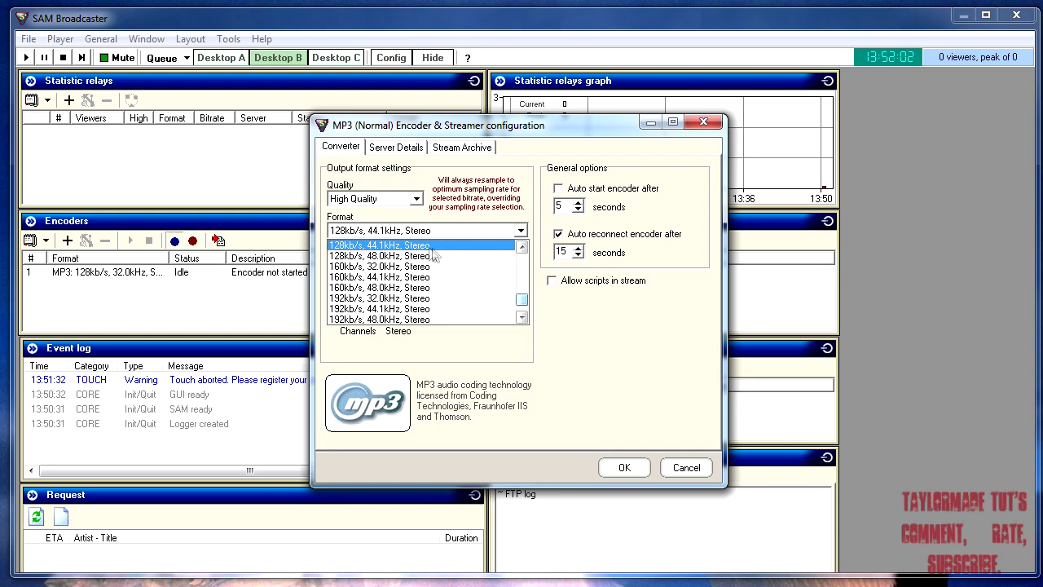
{"action": "left_click_drag", "start_coordinate": [521, 301], "coordinate": [522, 295]}
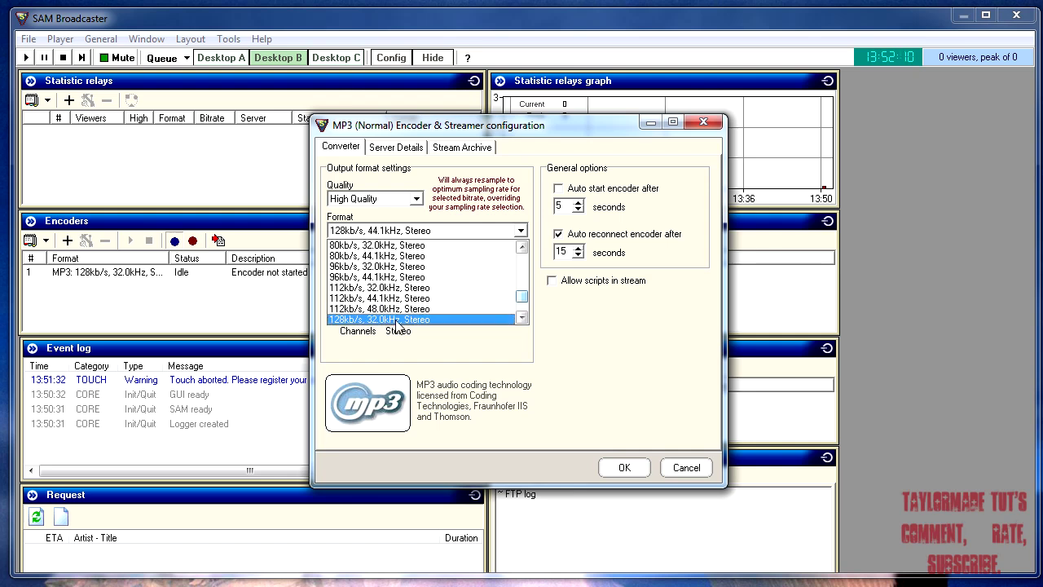
{"action": "left_click", "coordinate": [523, 317]}
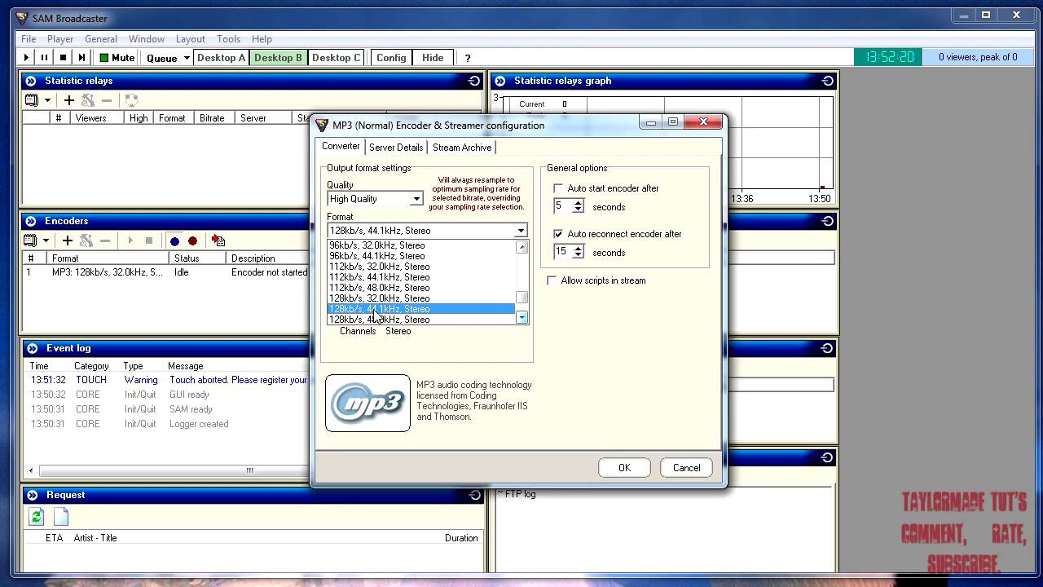
{"action": "left_click", "coordinate": [420, 309]}
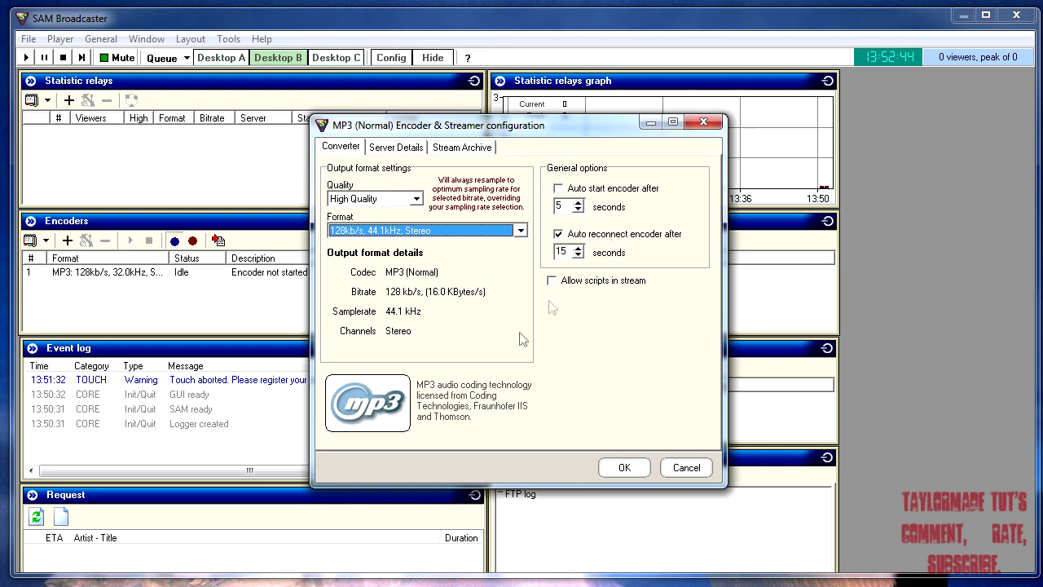
Step: Open Server Details and inspect the Live365 username and password fields
{"action": "left_click", "coordinate": [395, 148]}
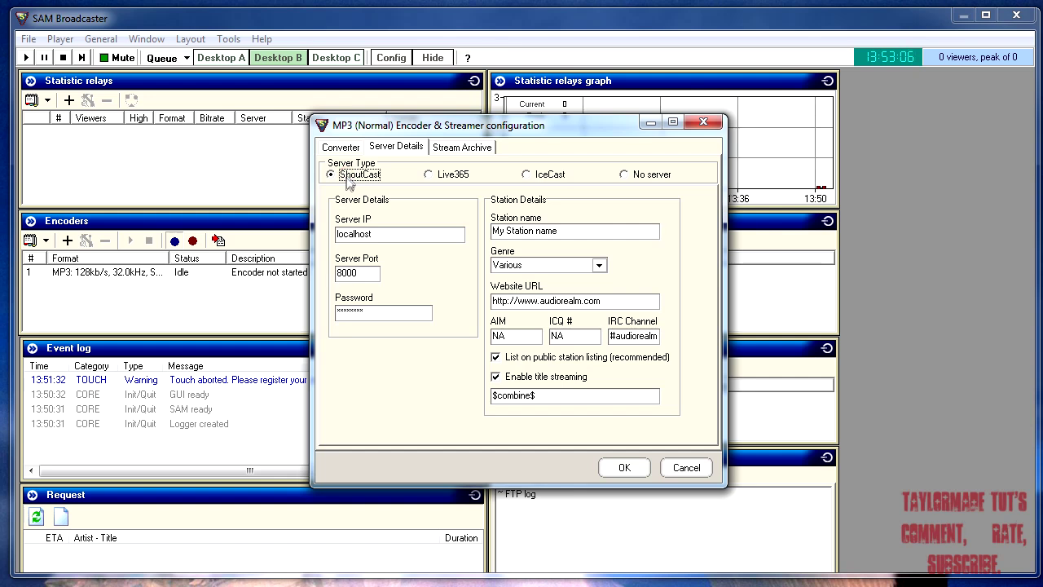
{"action": "left_click", "coordinate": [438, 175]}
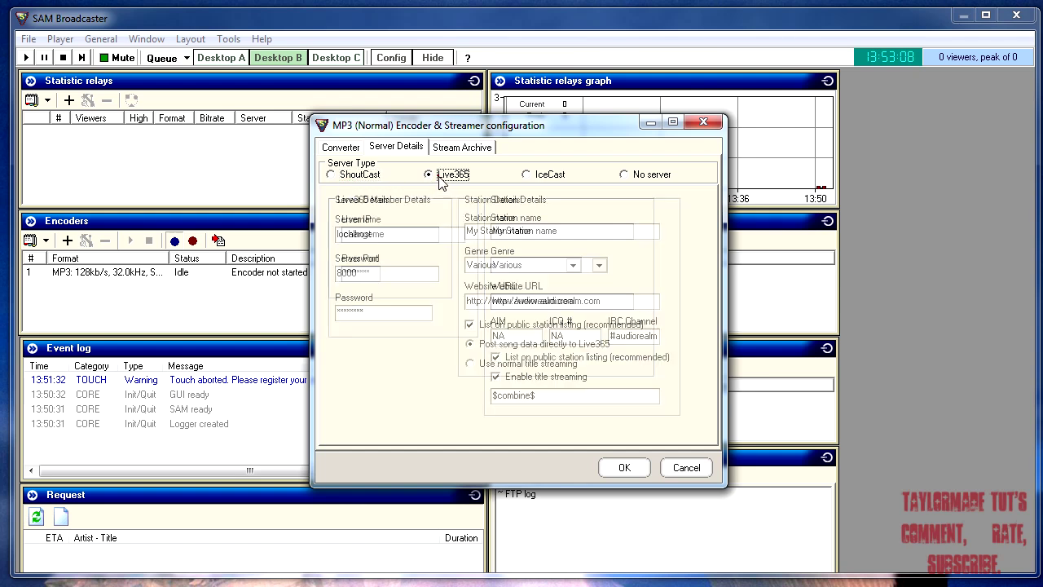
{"action": "left_click_drag", "start_coordinate": [408, 232], "coordinate": [354, 256]}
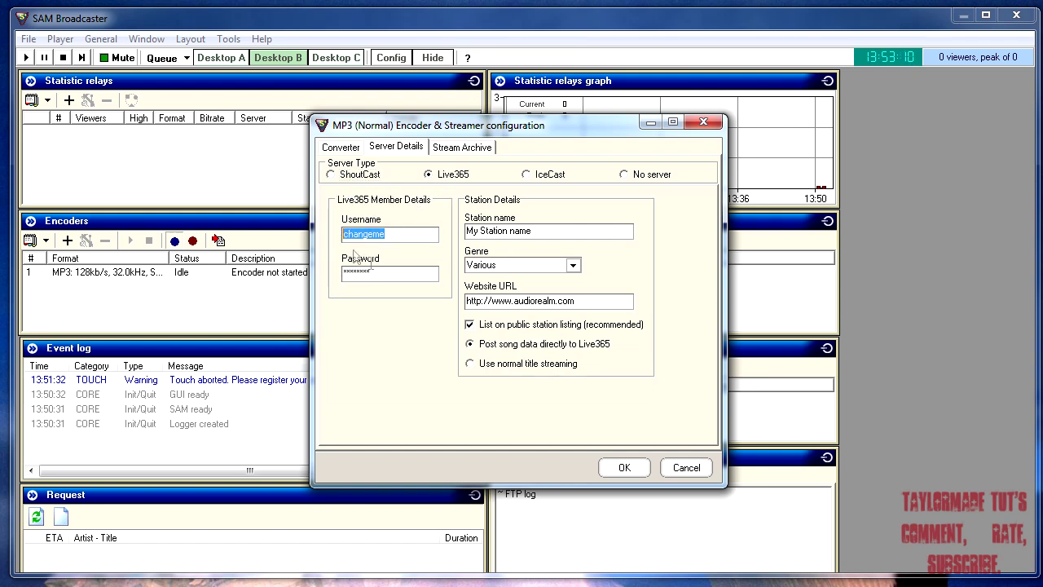
{"action": "double_click", "coordinate": [386, 275]}
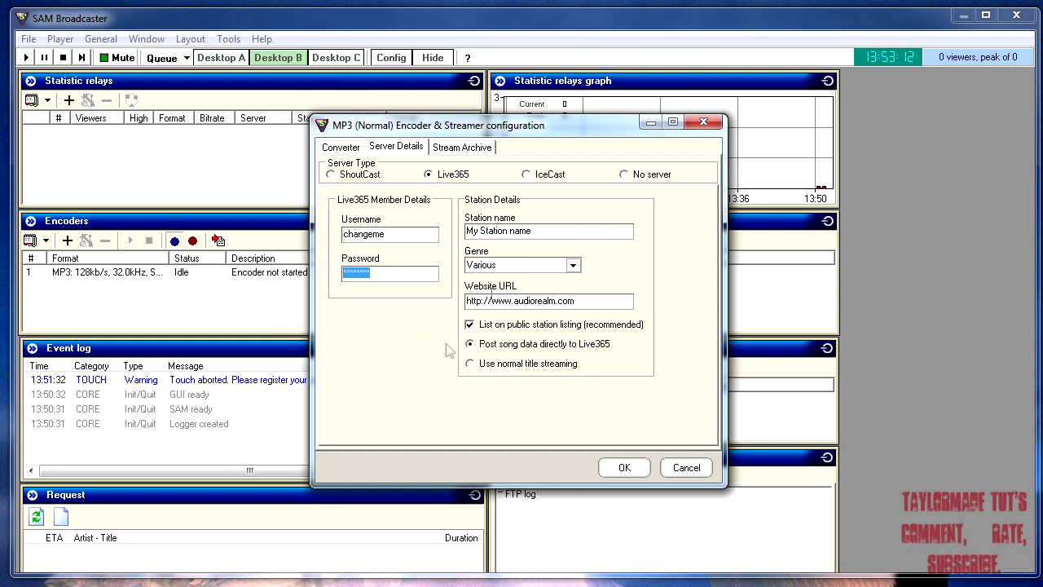
Step: Compare IceCast 1 and 2 settings, then choose ShoutCast and select the localhost address
{"action": "left_click", "coordinate": [547, 173]}
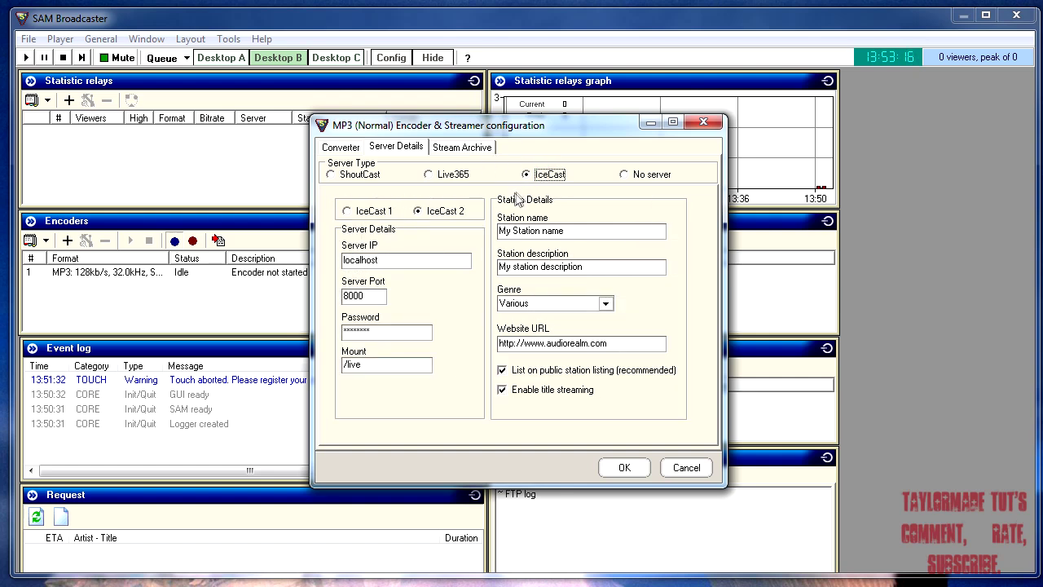
{"action": "left_click", "coordinate": [374, 211]}
{"action": "left_click", "coordinate": [432, 211]}
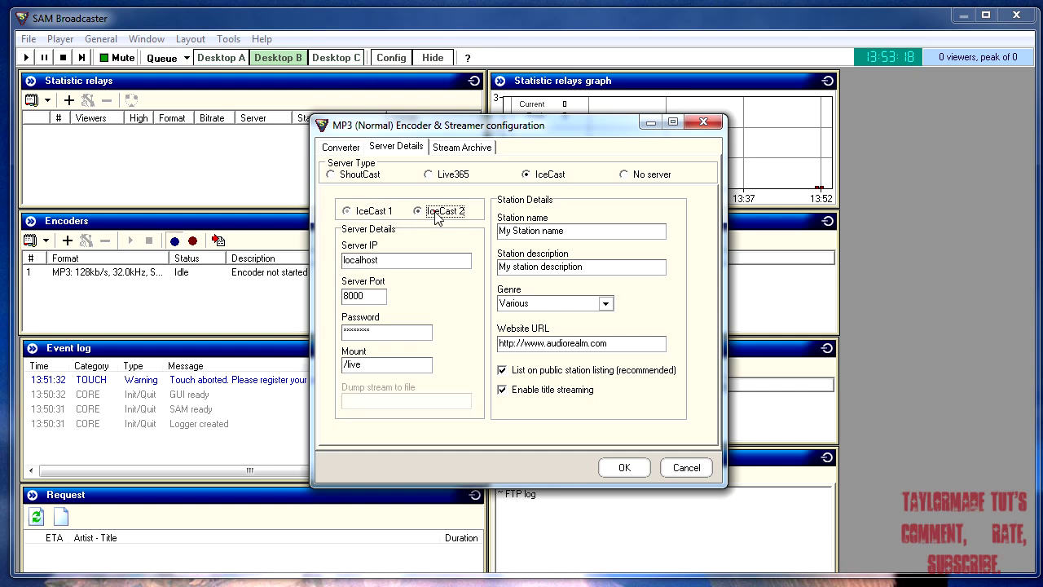
{"action": "left_click", "coordinate": [371, 211]}
{"action": "left_click", "coordinate": [436, 211]}
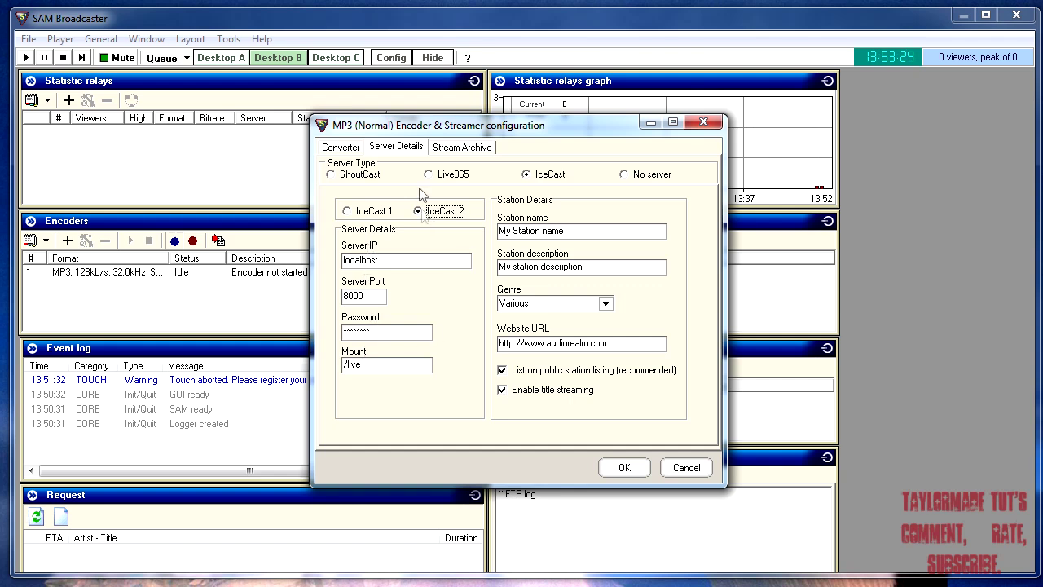
{"action": "left_click", "coordinate": [352, 177]}
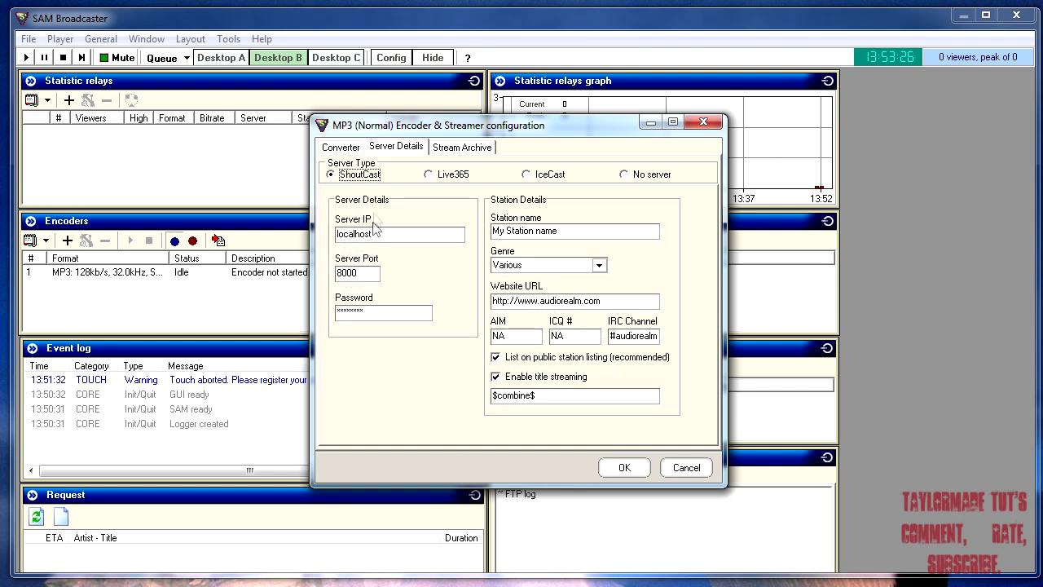
{"action": "left_click_drag", "start_coordinate": [386, 236], "coordinate": [289, 242]}
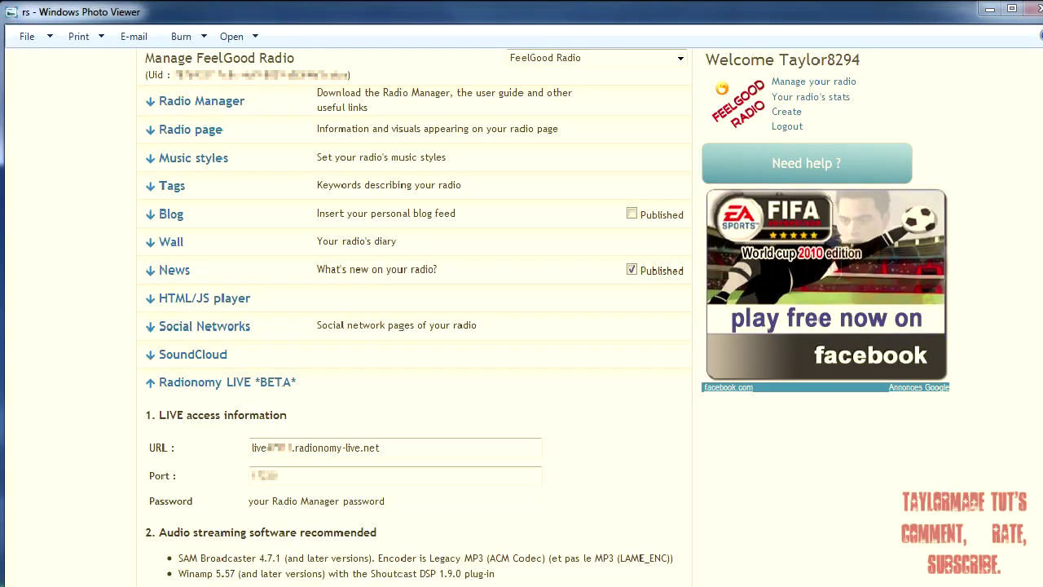
{"action": "scroll", "coordinate": [209, 448], "scroll_direction": "up", "scroll_amount": 4}
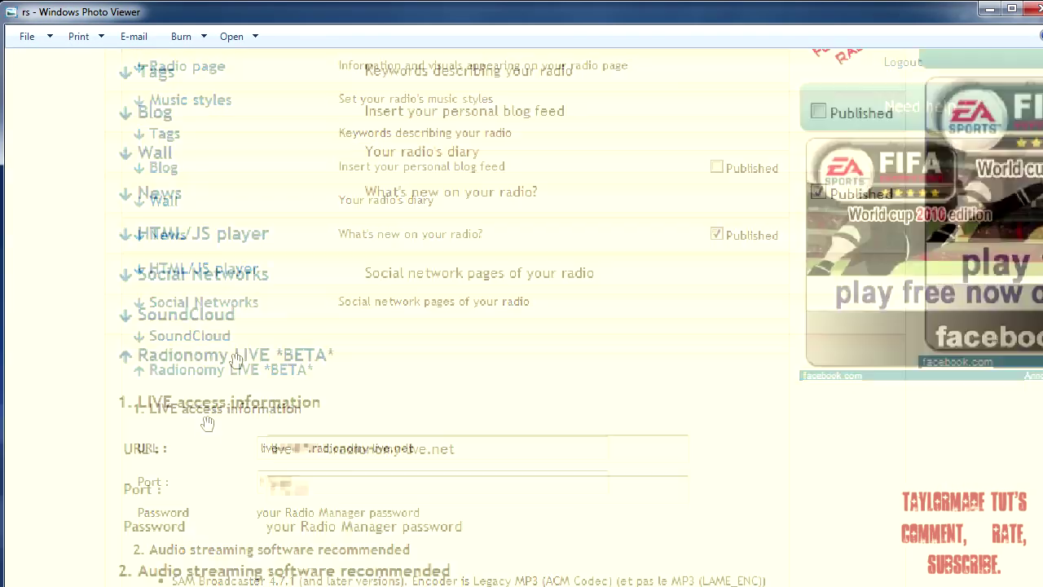
{"action": "scroll", "coordinate": [262, 216], "scroll_direction": "down", "scroll_amount": 3}
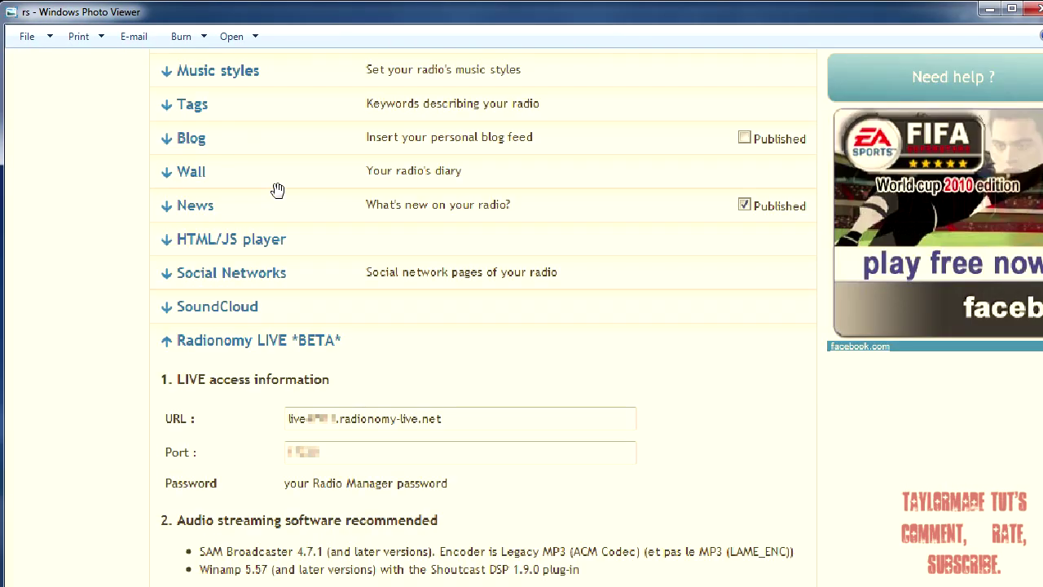
{"action": "scroll", "coordinate": [275, 194], "scroll_direction": "down", "scroll_amount": 1}
{"action": "left_click_drag", "start_coordinate": [274, 173], "coordinate": [274, 280]}
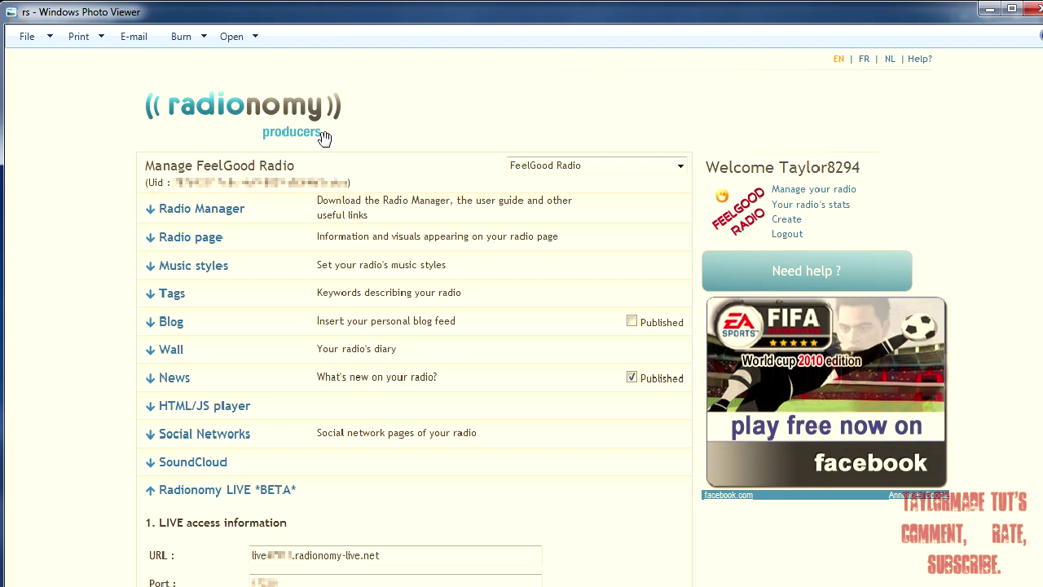
{"action": "scroll", "coordinate": [307, 292], "scroll_direction": "down", "scroll_amount": 1}
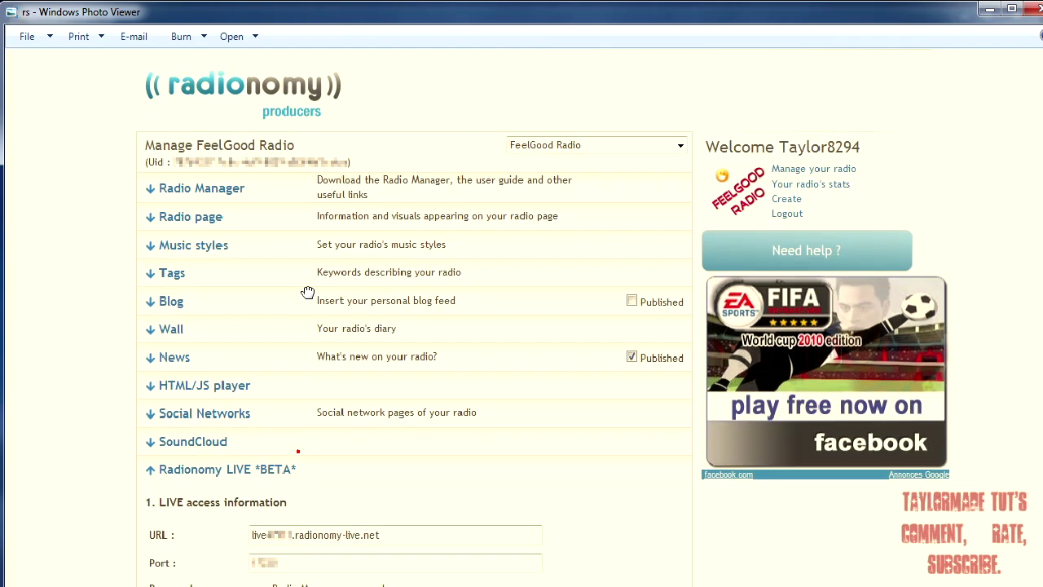
{"action": "scroll", "coordinate": [308, 292], "scroll_direction": "down", "scroll_amount": 1}
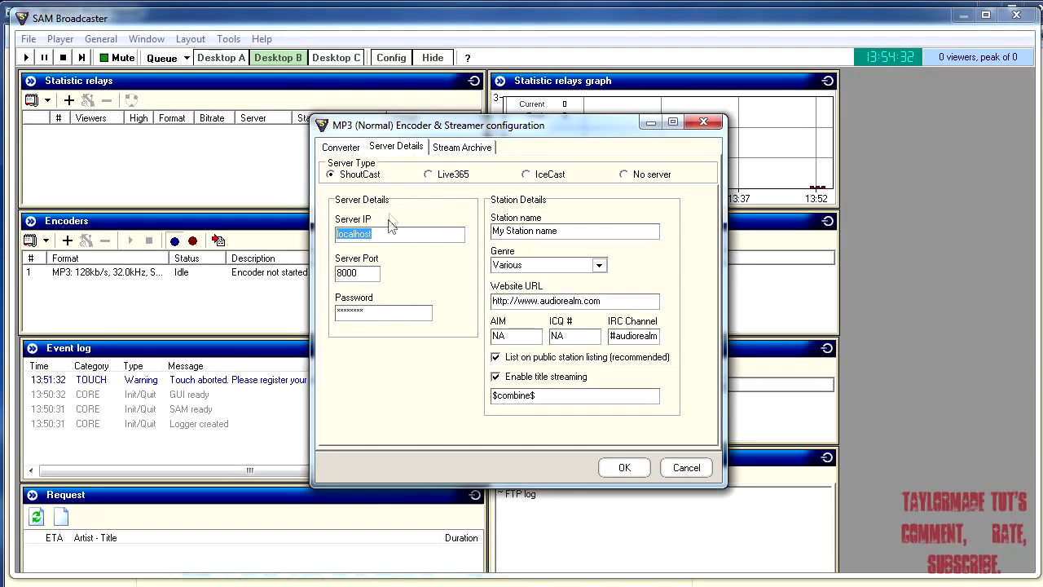
Step: Clear localhost from Server IP, change the port from 8000 to 4447, and return to the Radionomy screenshot
{"action": "key", "text": "BackSpace"}
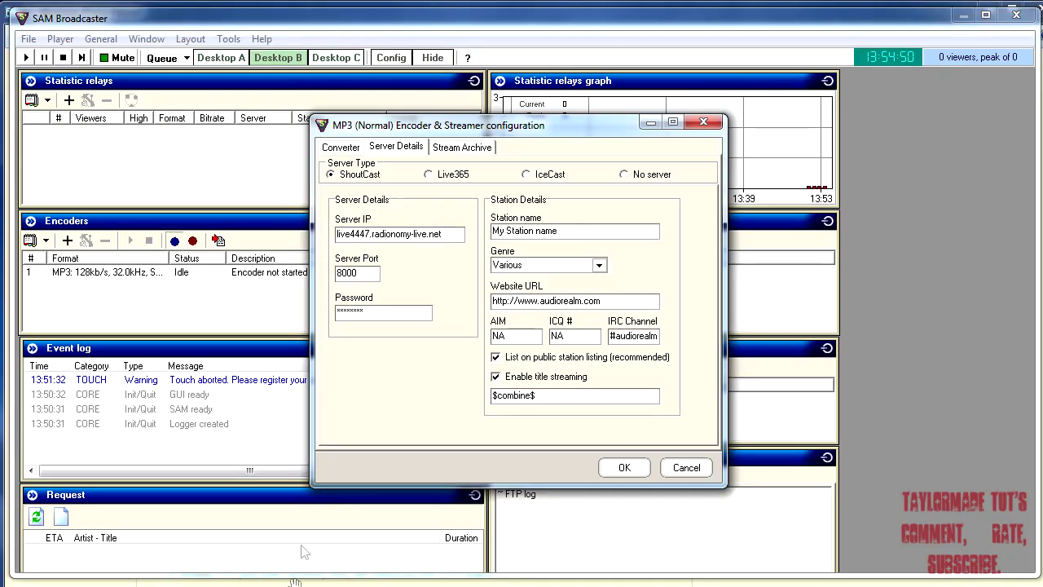
{"action": "left_click_drag", "start_coordinate": [372, 273], "coordinate": [320, 271]}
{"action": "type", "text": "4447"}
{"action": "key", "text": "alt+Tab"}
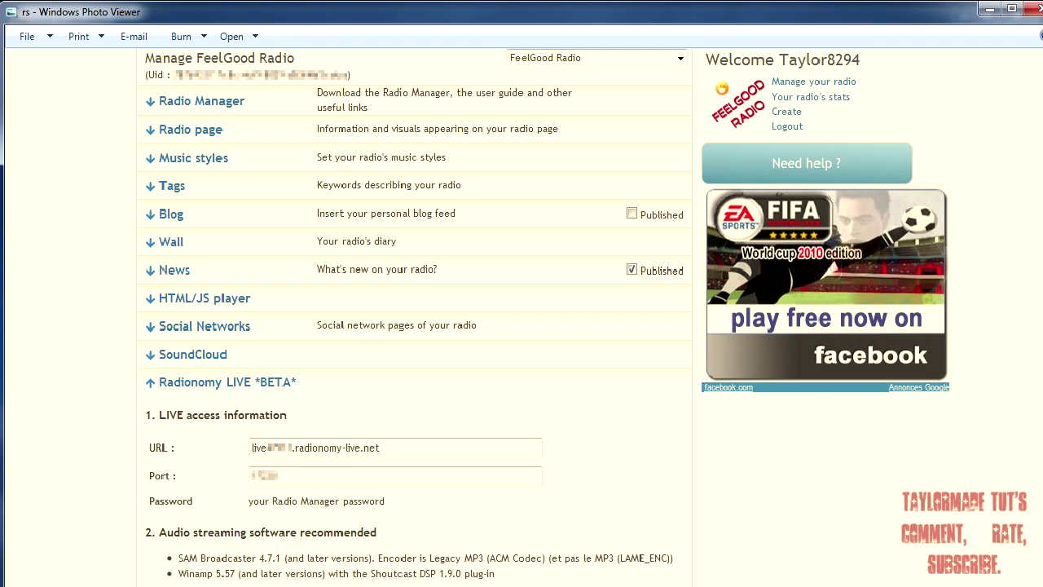
Step: Return to SAM Broadcaster and select the existing encoder password for replacement
{"action": "key", "text": "alt+Tab"}
{"action": "left_click_drag", "start_coordinate": [400, 310], "coordinate": [244, 316]}
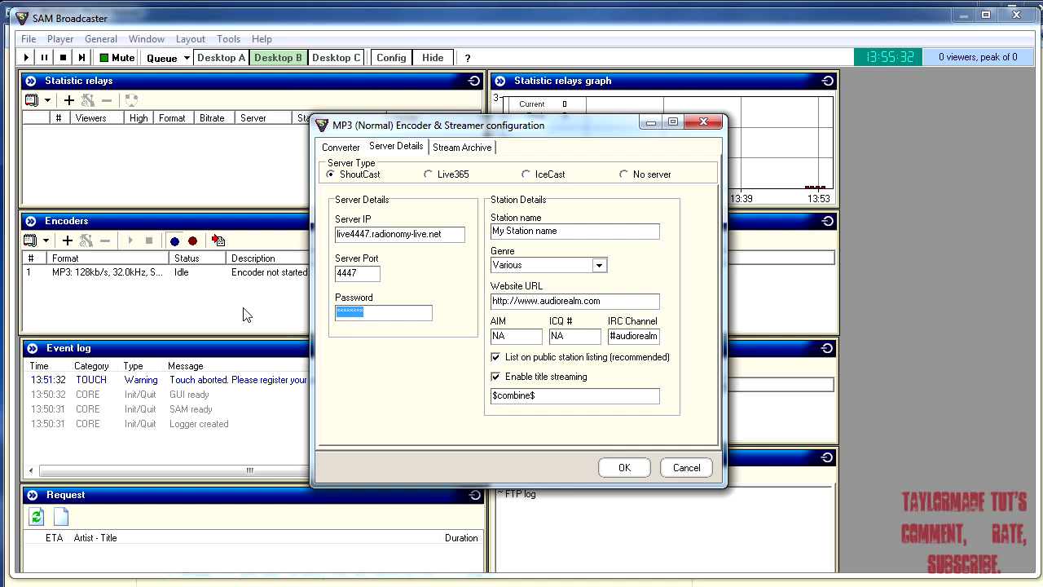
Step: Enter the Radionomy account password and set the server port to 34634
{"action": "type", "text": "*********"}
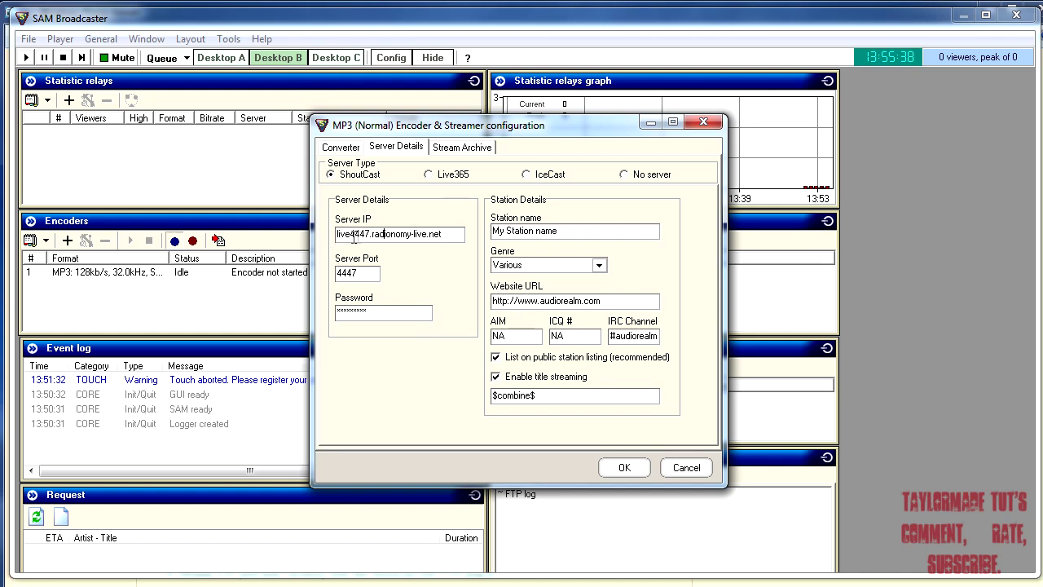
{"action": "left_click_drag", "start_coordinate": [351, 234], "coordinate": [372, 234]}
{"action": "double_click", "coordinate": [365, 272]}
{"action": "type", "text": "34634"}
{"action": "left_click", "coordinate": [383, 316]}
Step: Set the station genre to Top40
{"action": "left_click_drag", "start_coordinate": [593, 230], "coordinate": [422, 241]}
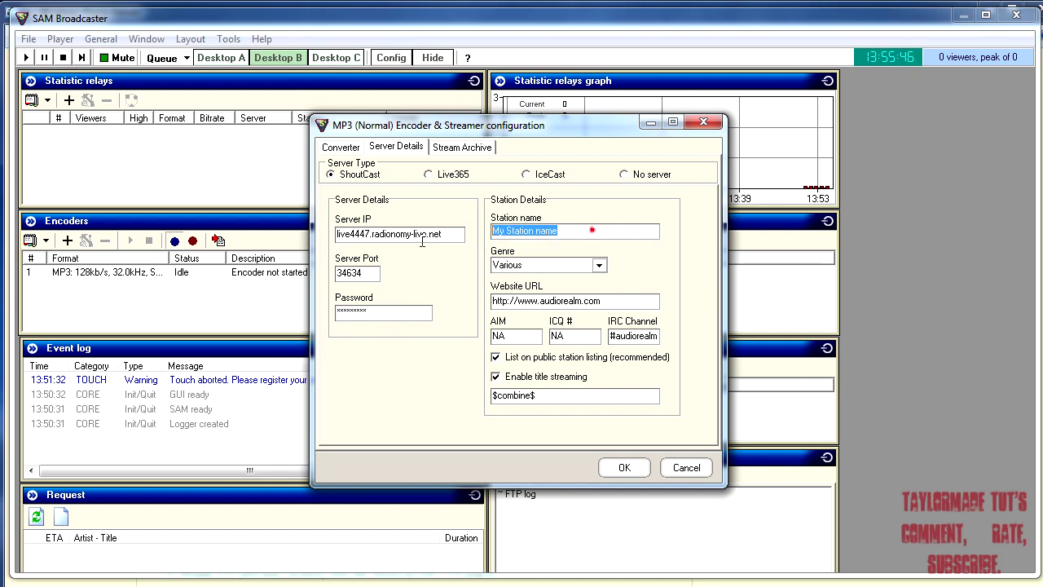
{"action": "key", "text": "Tab"}
{"action": "left_click", "coordinate": [599, 264]}
{"action": "left_click", "coordinate": [537, 324]}
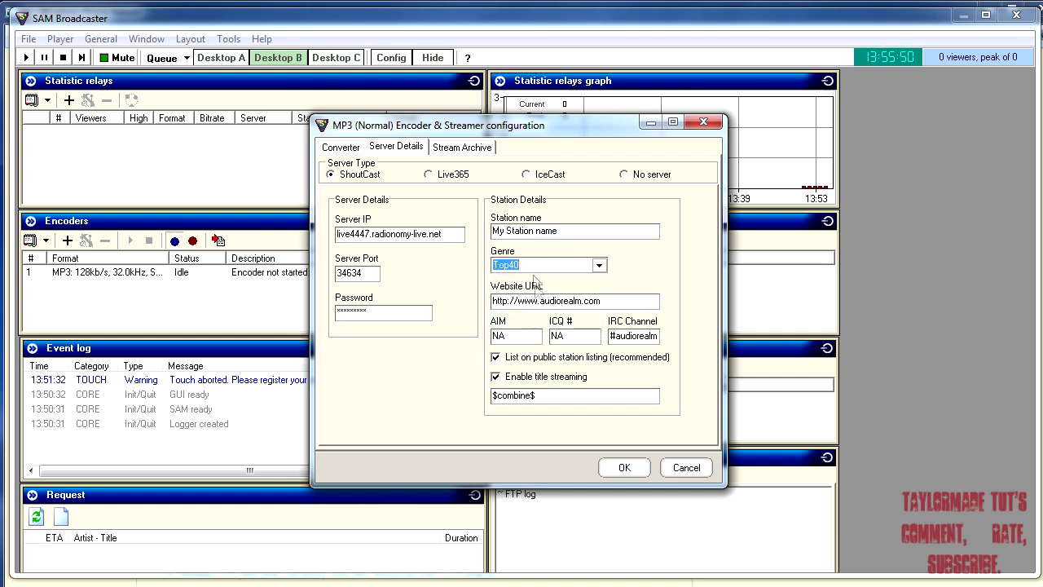
{"action": "left_click_drag", "start_coordinate": [537, 300], "coordinate": [601, 300]}
{"action": "double_click", "coordinate": [576, 301]}
{"action": "left_click", "coordinate": [576, 301]}
{"action": "left_click_drag", "start_coordinate": [544, 301], "coordinate": [581, 300]}
{"action": "type", "text": "radio"}
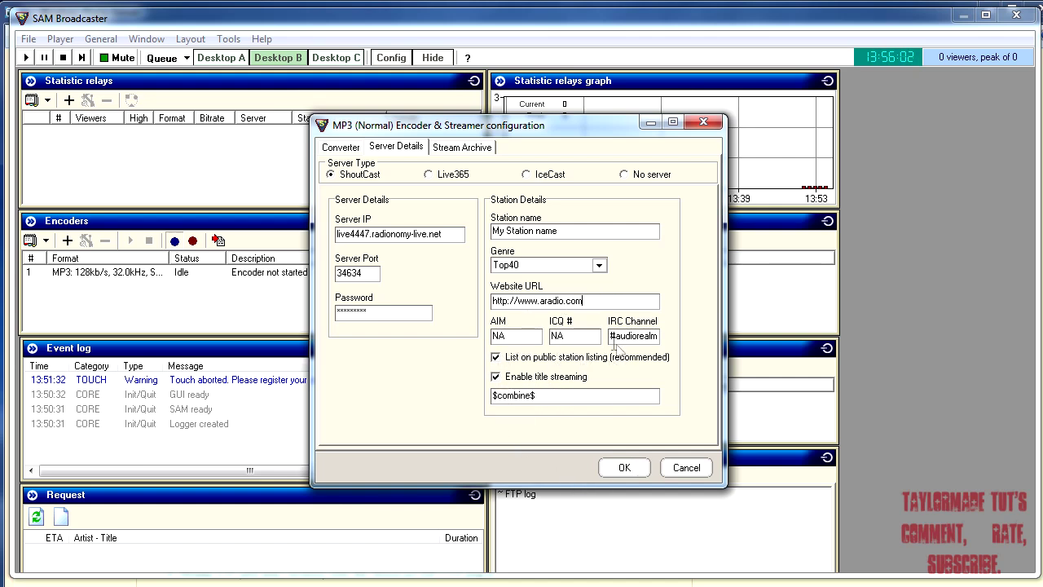
{"action": "left_click", "coordinate": [461, 148]}
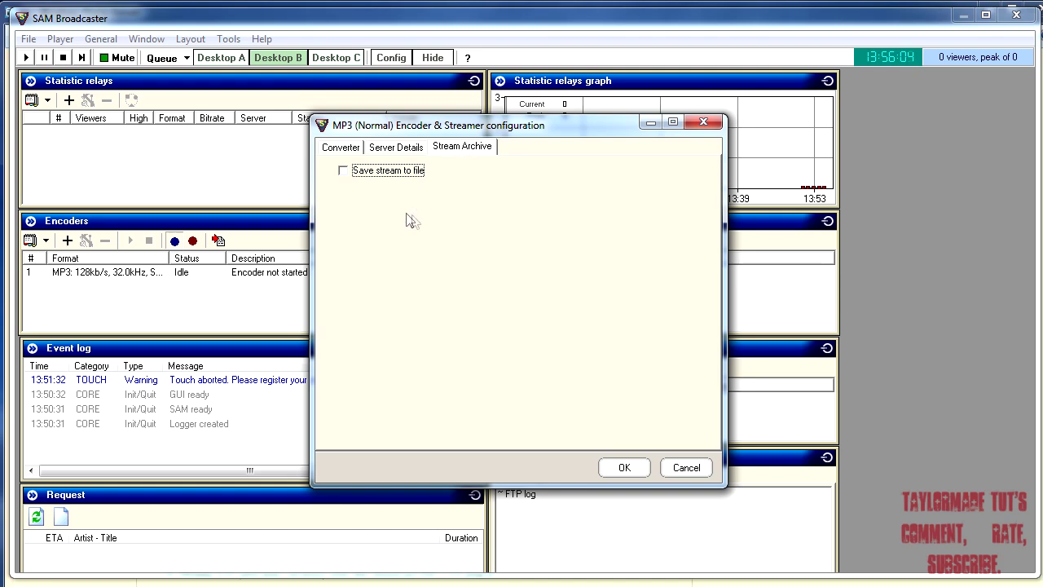
Step: Leave Save stream to file unticked and save the encoder settings with OK
{"action": "left_click", "coordinate": [343, 170]}
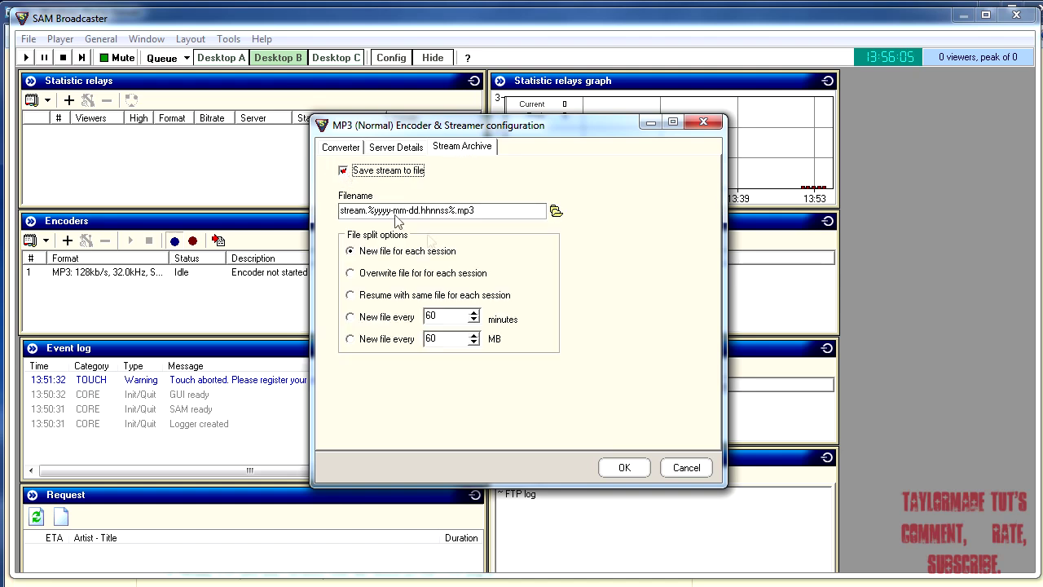
{"action": "left_click", "coordinate": [343, 172]}
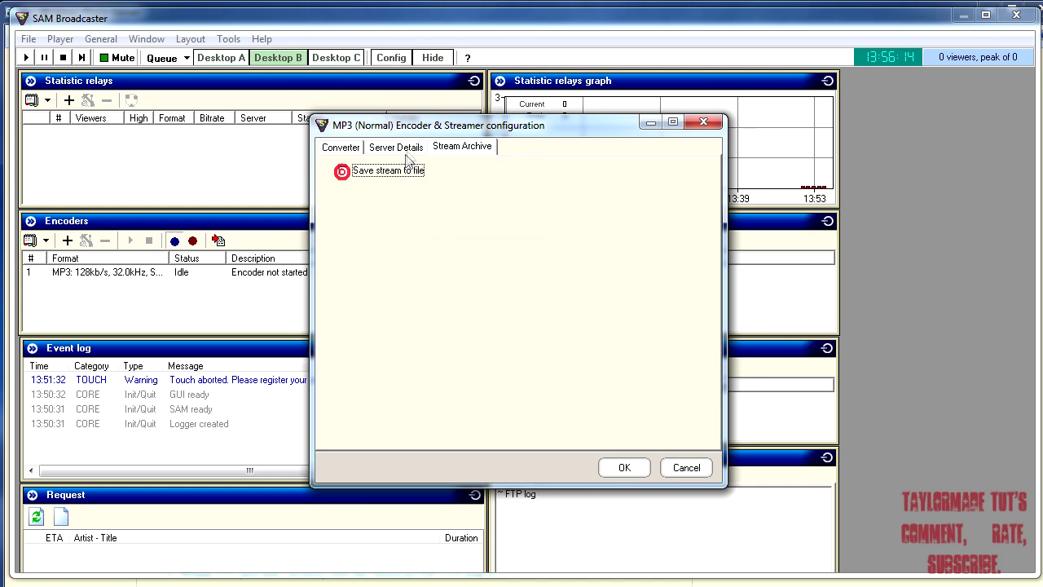
{"action": "left_click", "coordinate": [397, 147]}
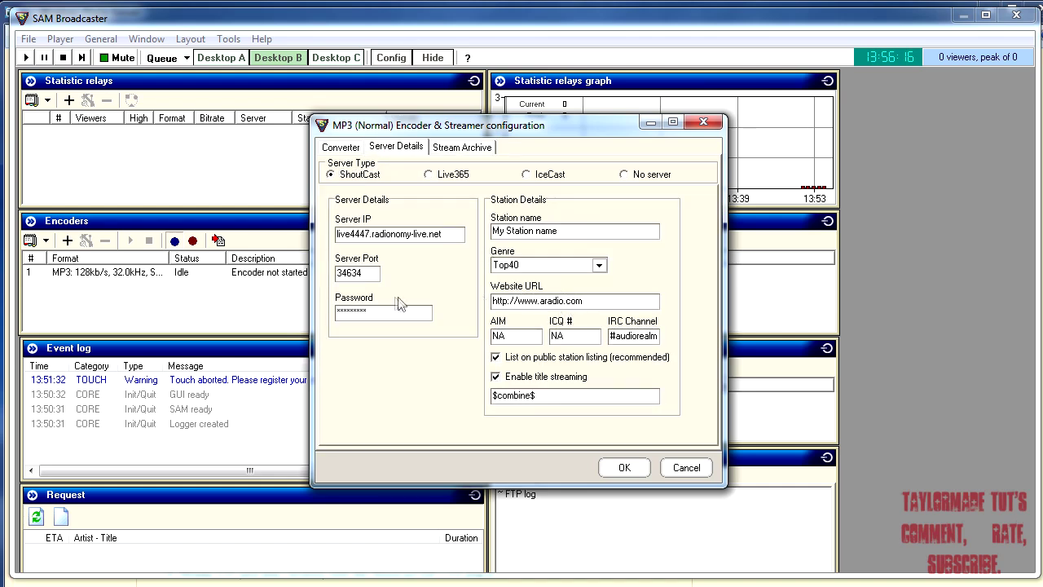
{"action": "left_click", "coordinate": [628, 468]}
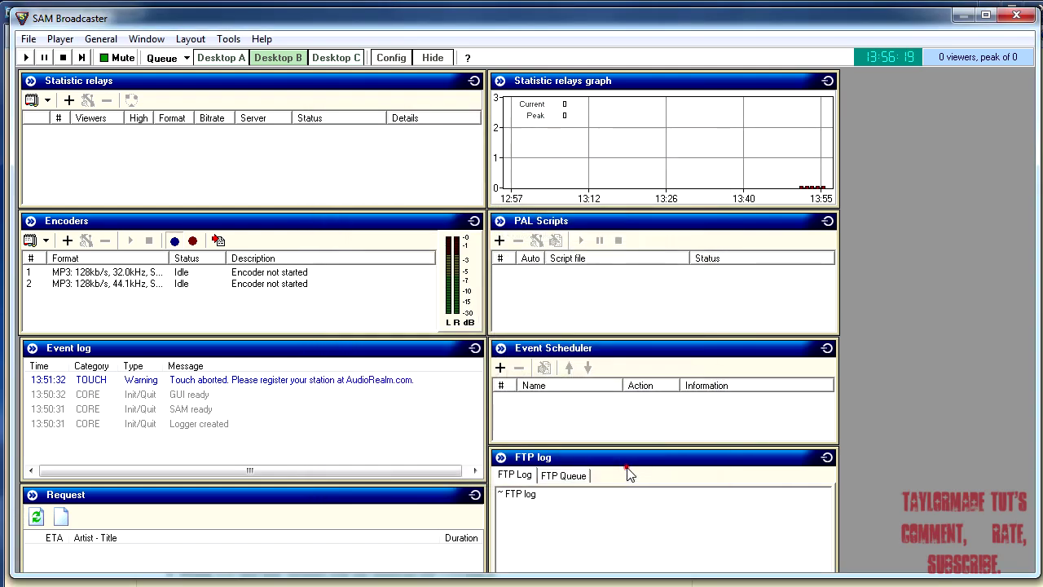
Step: Try starting encoder 2, then switch to Desktop A and back to Desktop B and reselect it
{"action": "left_click", "coordinate": [114, 284]}
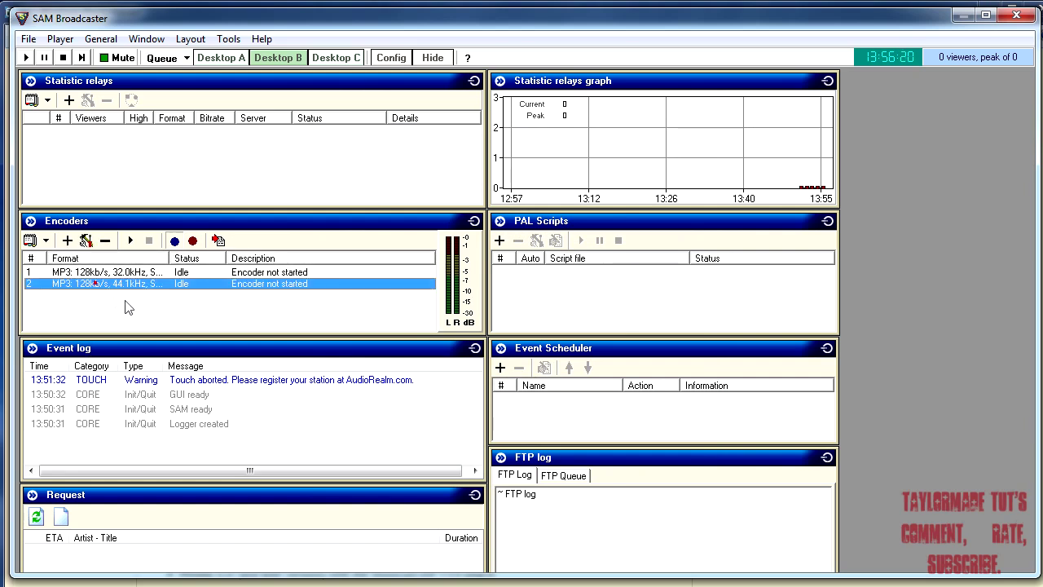
{"action": "left_click", "coordinate": [129, 241]}
{"action": "left_click", "coordinate": [222, 57]}
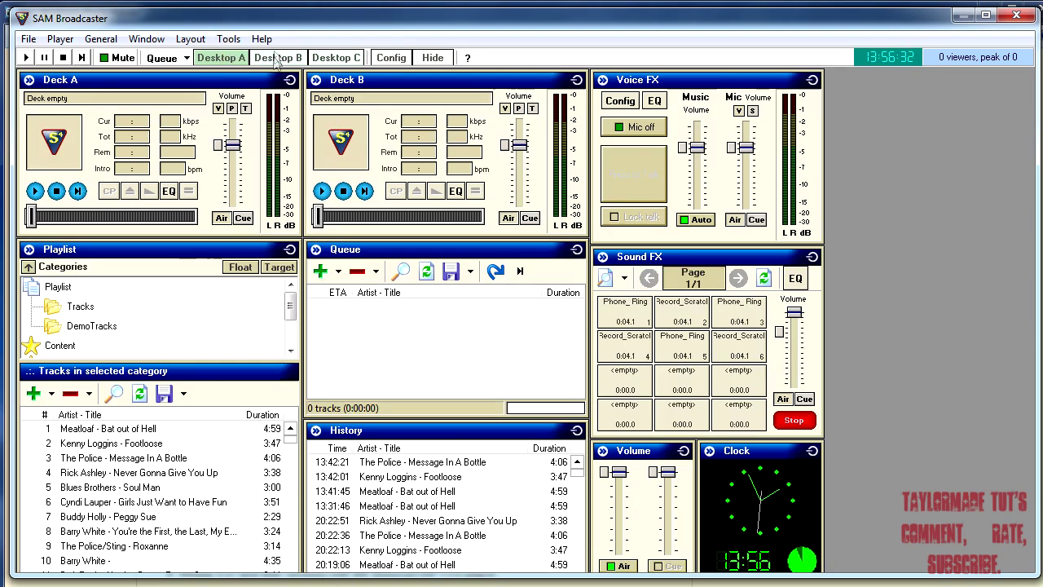
{"action": "left_click", "coordinate": [277, 57]}
{"action": "left_click", "coordinate": [98, 283]}
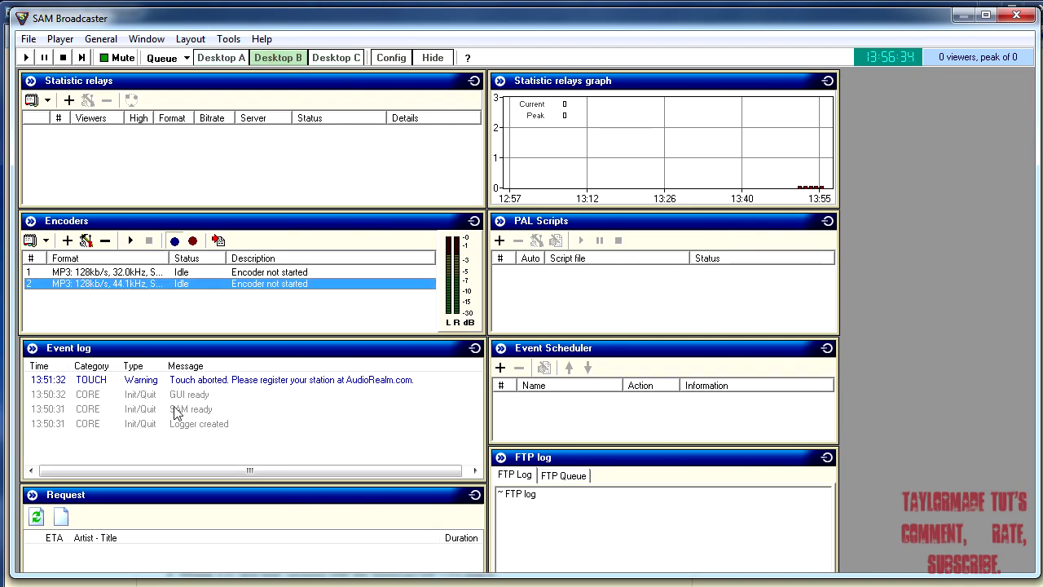